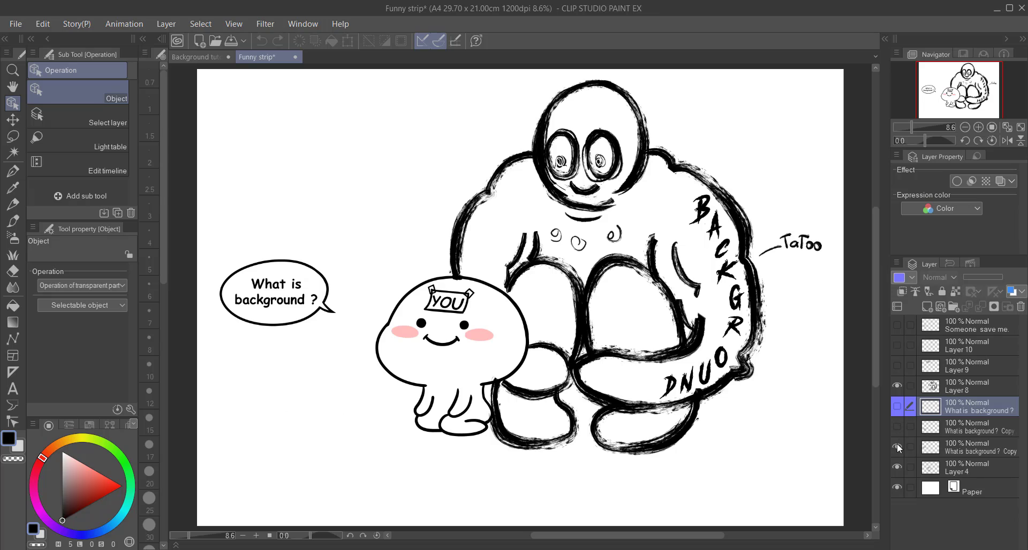
- Hide the visible "What is background ?" copy layer and show Layer 9, Layer 10 and the "Someone save me." layer
click(897, 446)
click(898, 366)
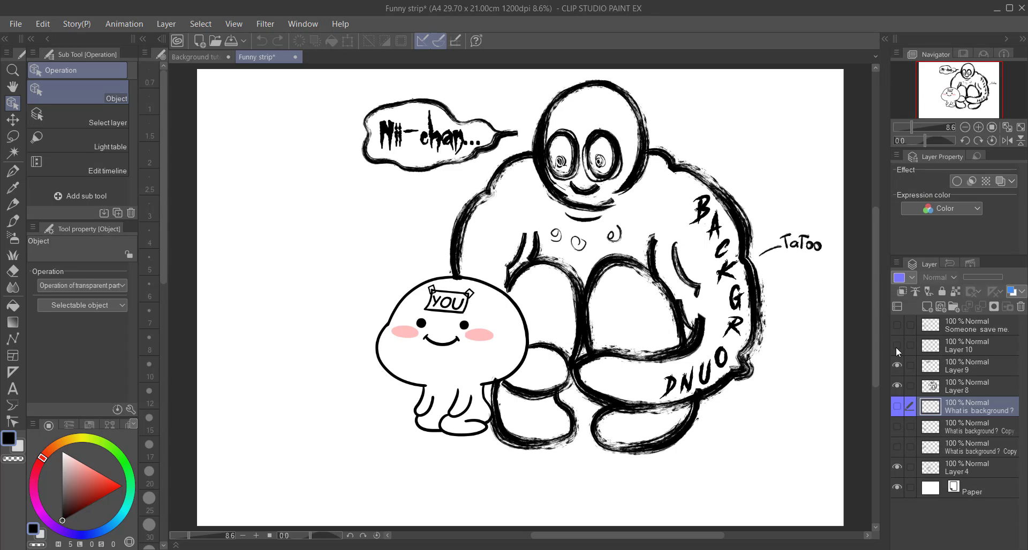
click(896, 347)
click(897, 326)
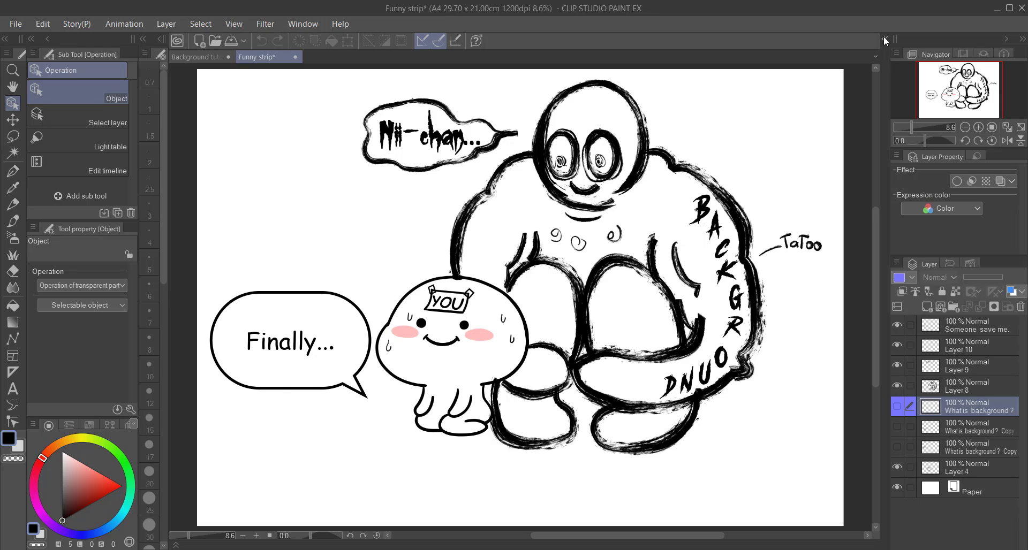
- Browse the material library from All materials to the Background category under 3D, and collapse the library
click(883, 36)
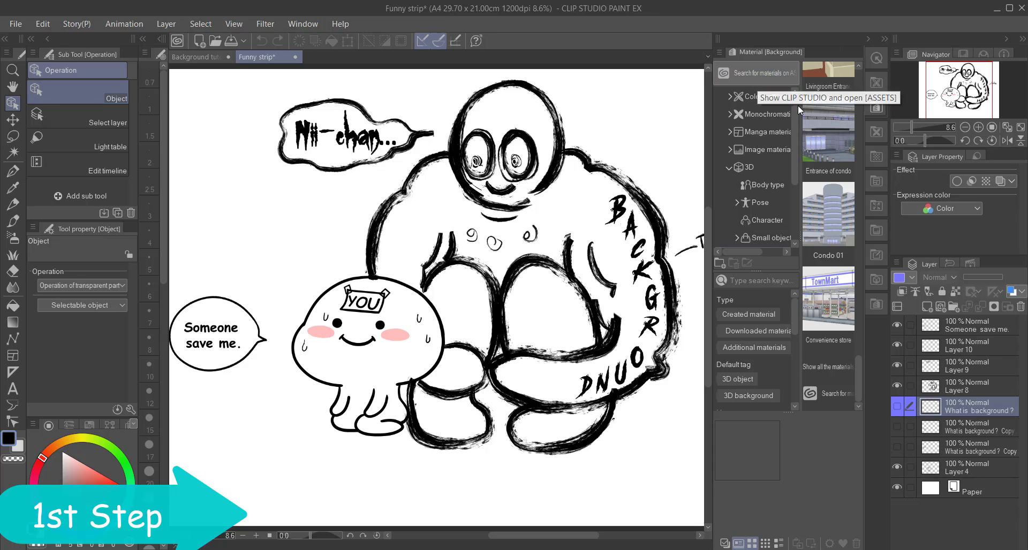
drag(796, 109, 795, 98)
click(776, 96)
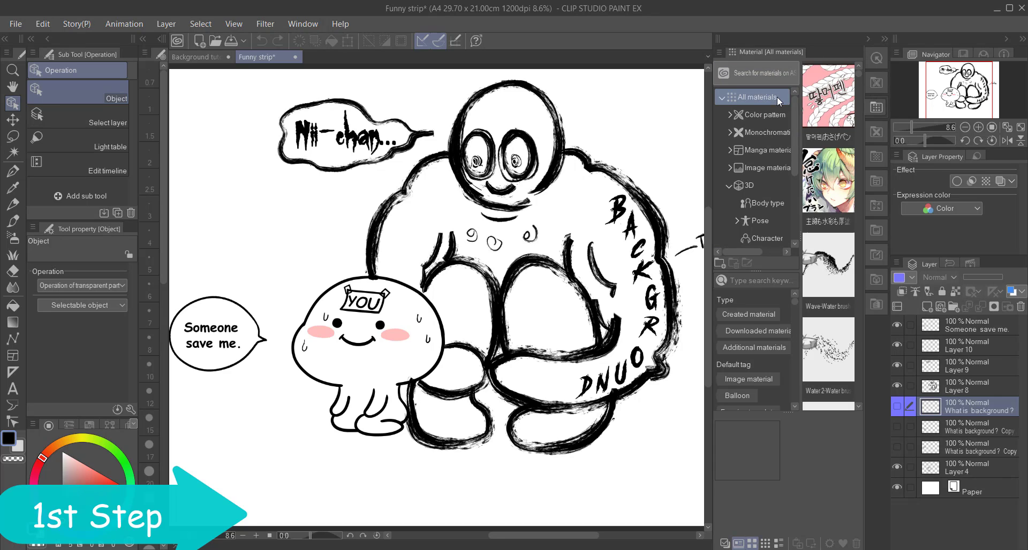
click(768, 191)
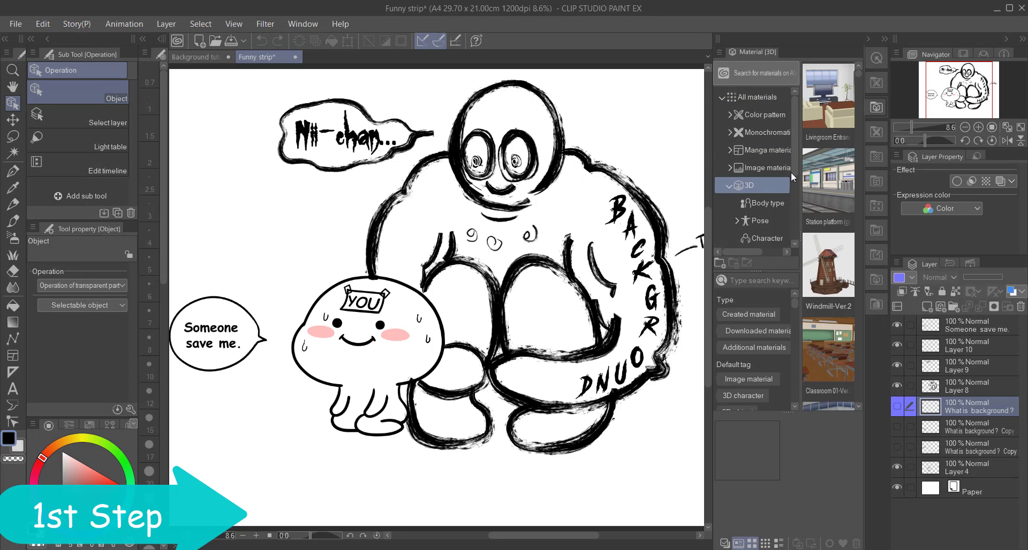
drag(793, 167, 793, 203)
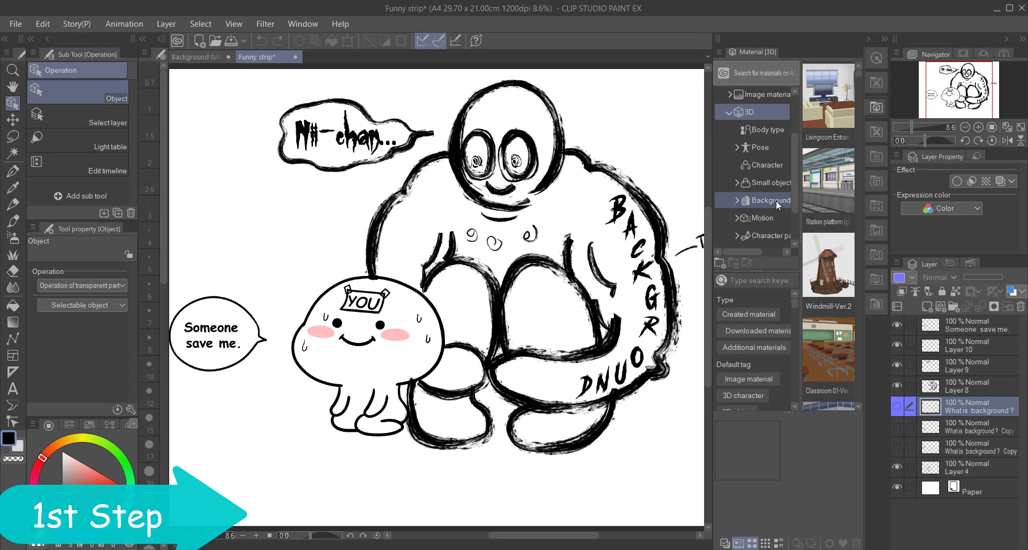
click(775, 200)
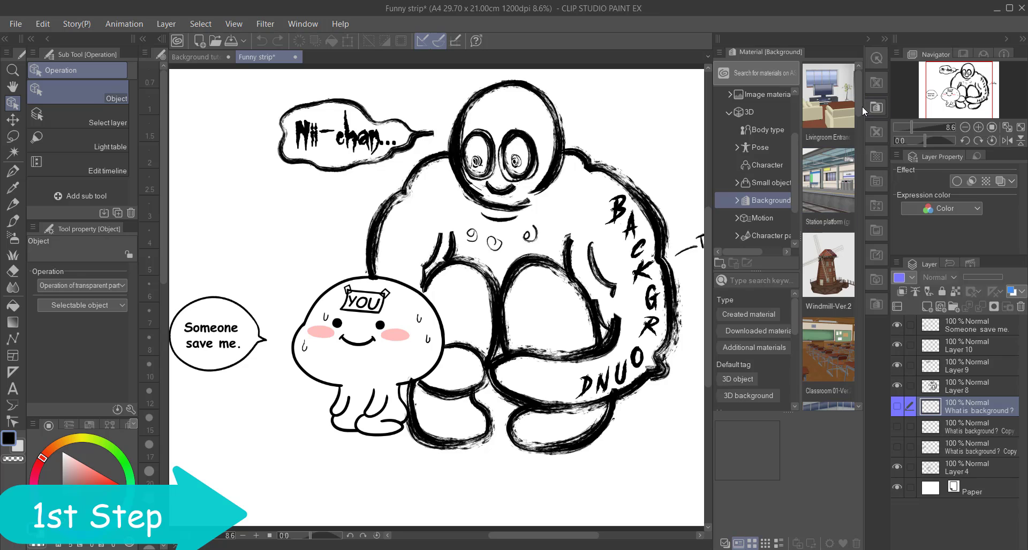
click(883, 39)
- Display the Material [Background] palette
click(297, 24)
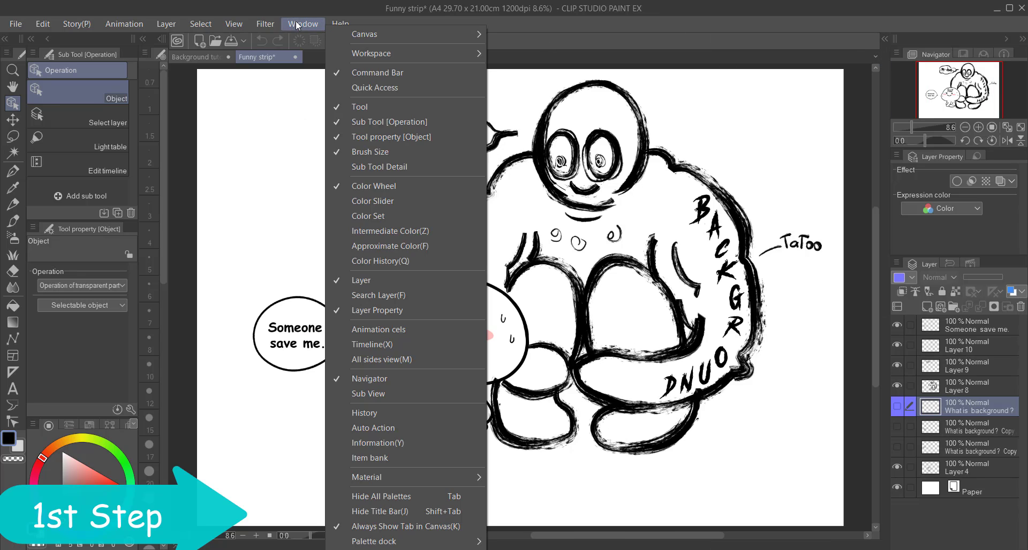
mouse_move(416, 478)
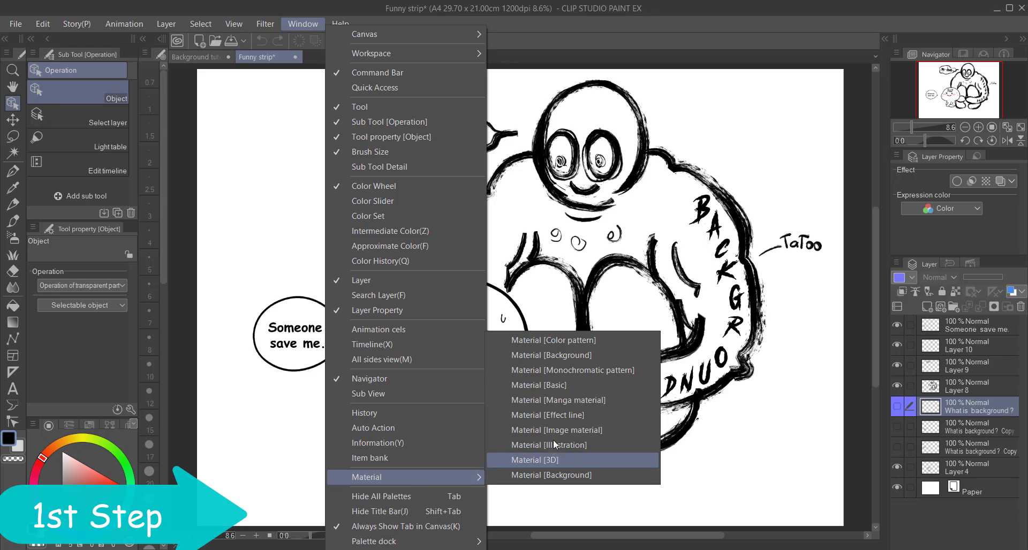
click(570, 356)
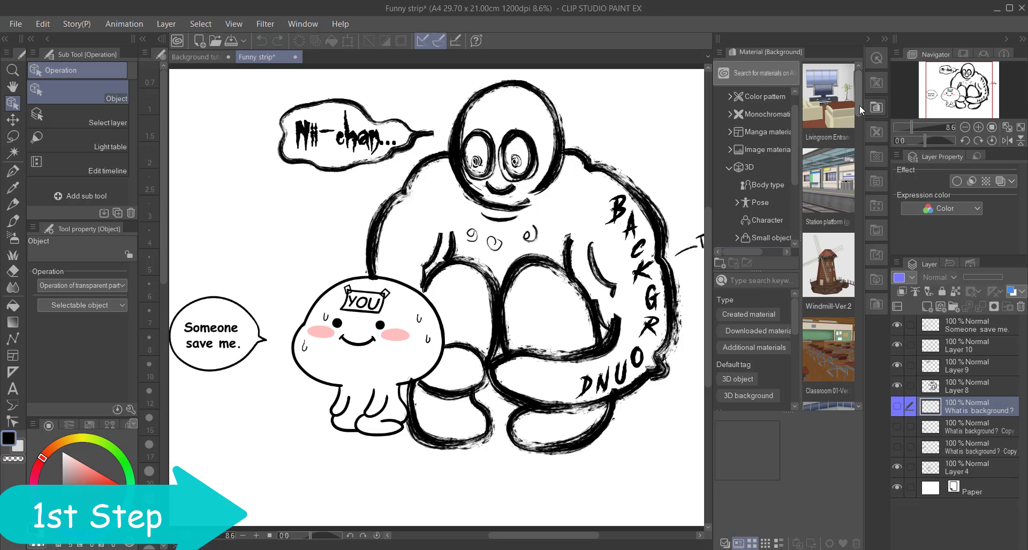
- Switch to CLIP STUDIO ASSETS, filter the materials by the 3D object type, browse the results and minimize the window
drag(859, 105, 866, 405)
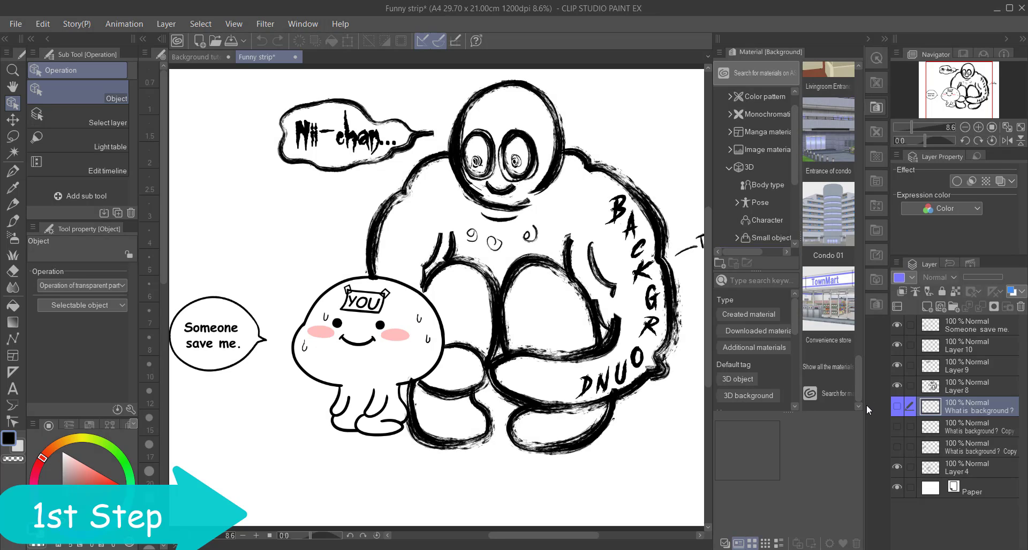
click(839, 393)
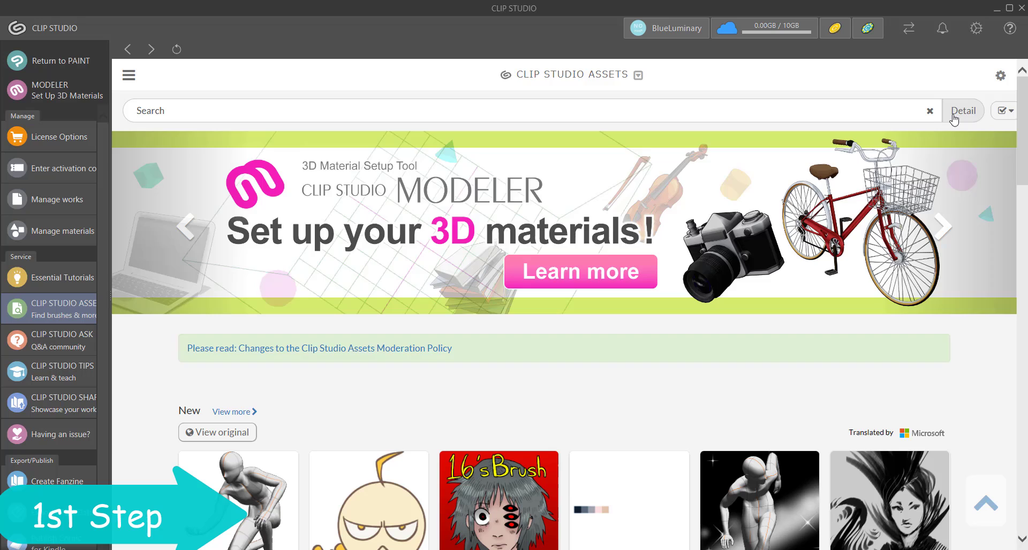
click(956, 113)
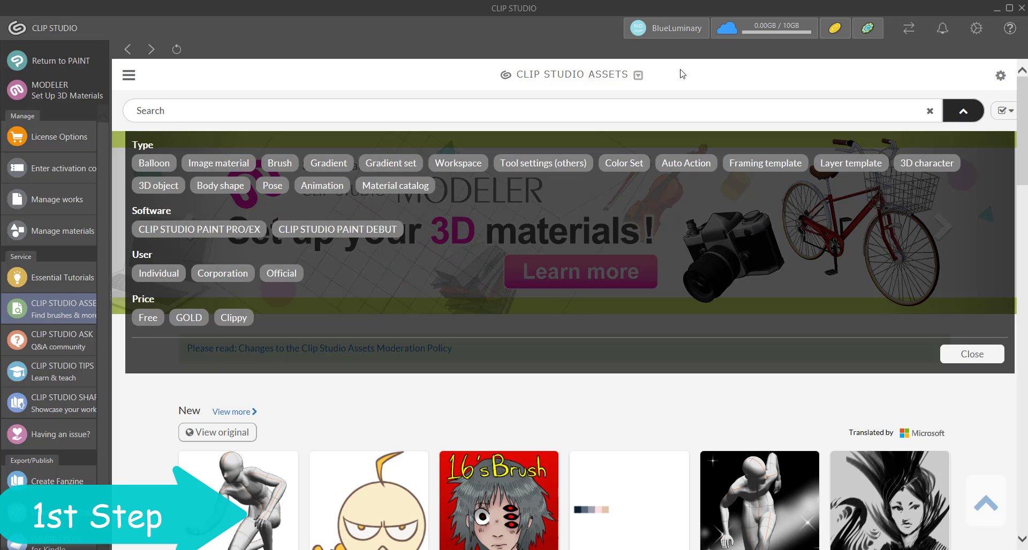
click(158, 186)
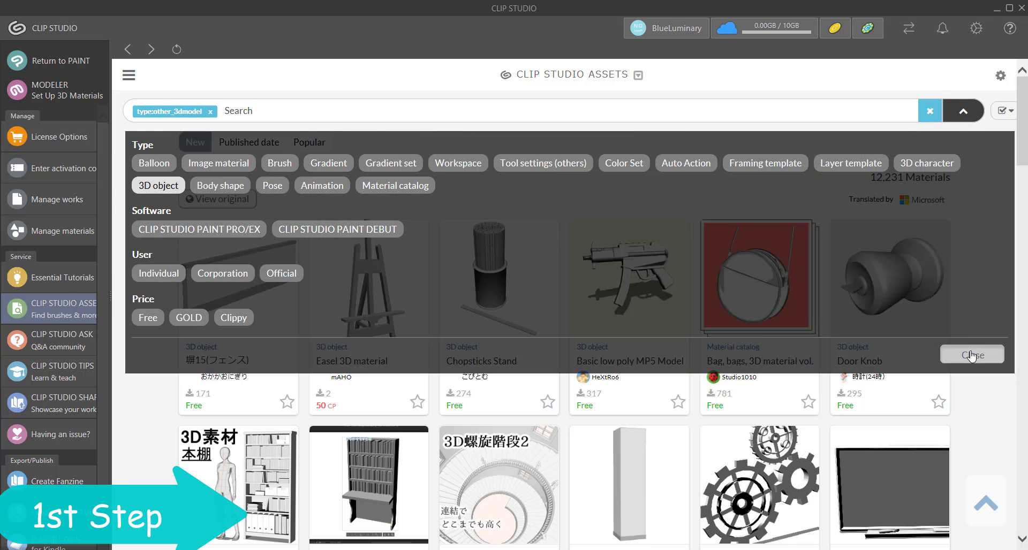
click(972, 356)
drag(1025, 128, 1026, 420)
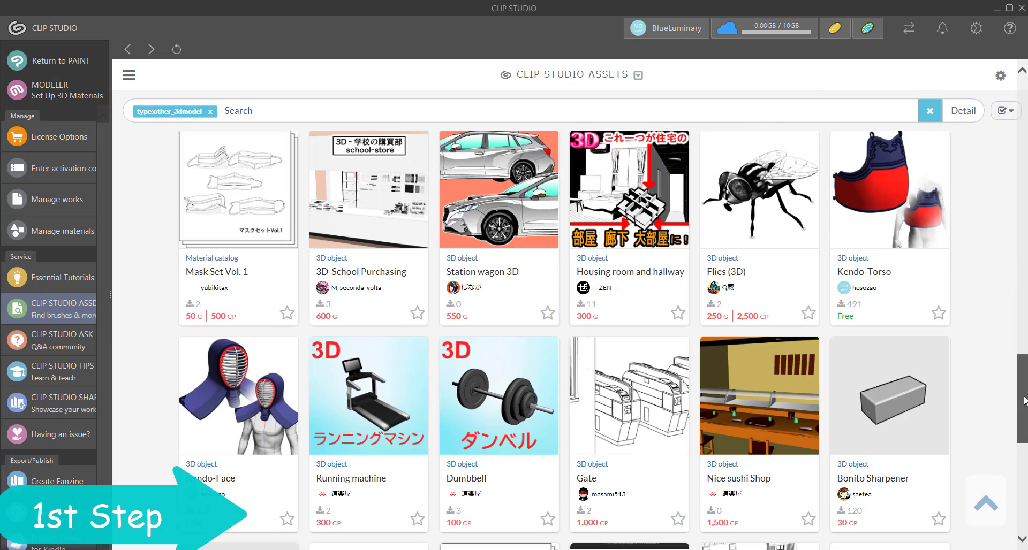
click(998, 9)
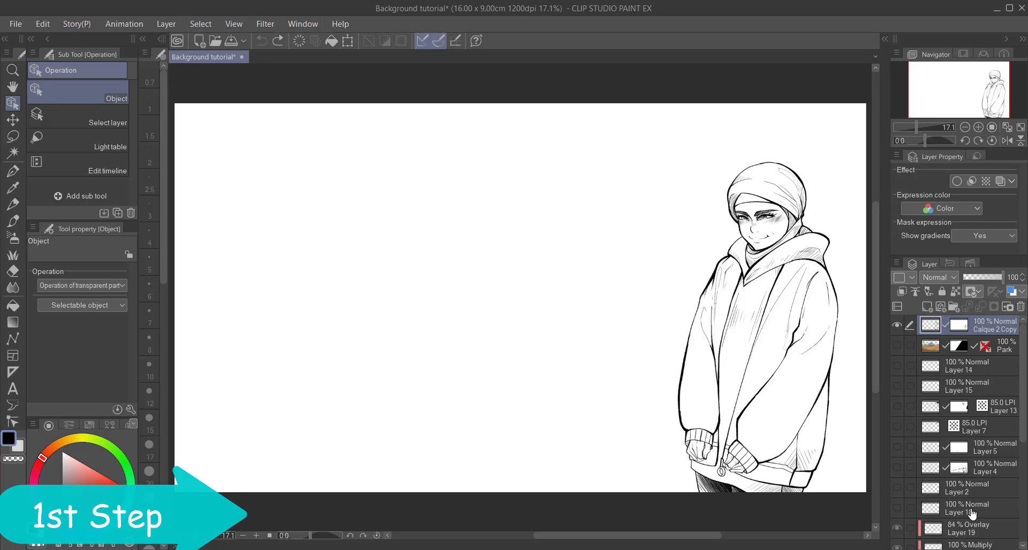
- Place the Park 3D background on the canvas and adjust its camera for an angled view of the climbing frame and tiled path
click(884, 39)
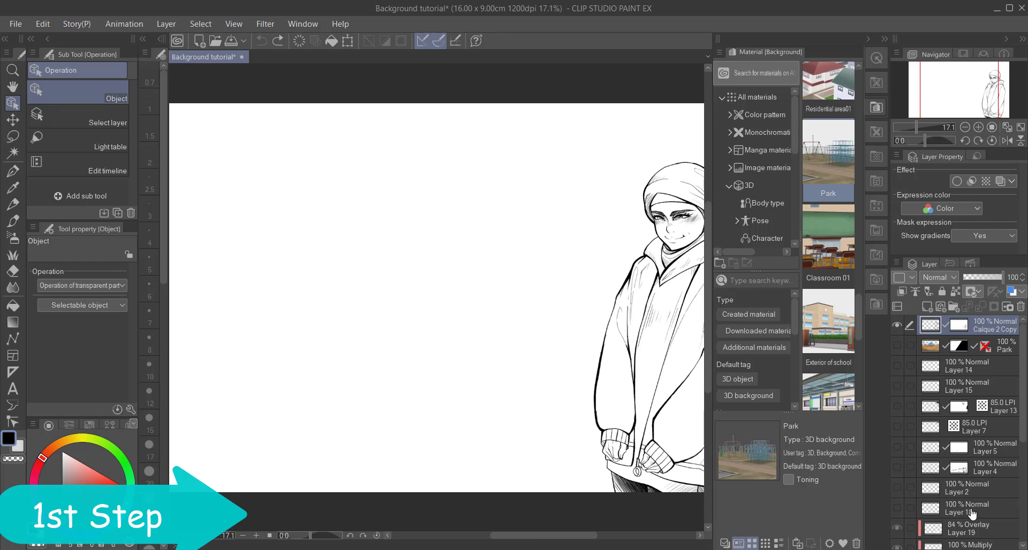
drag(828, 155, 485, 228)
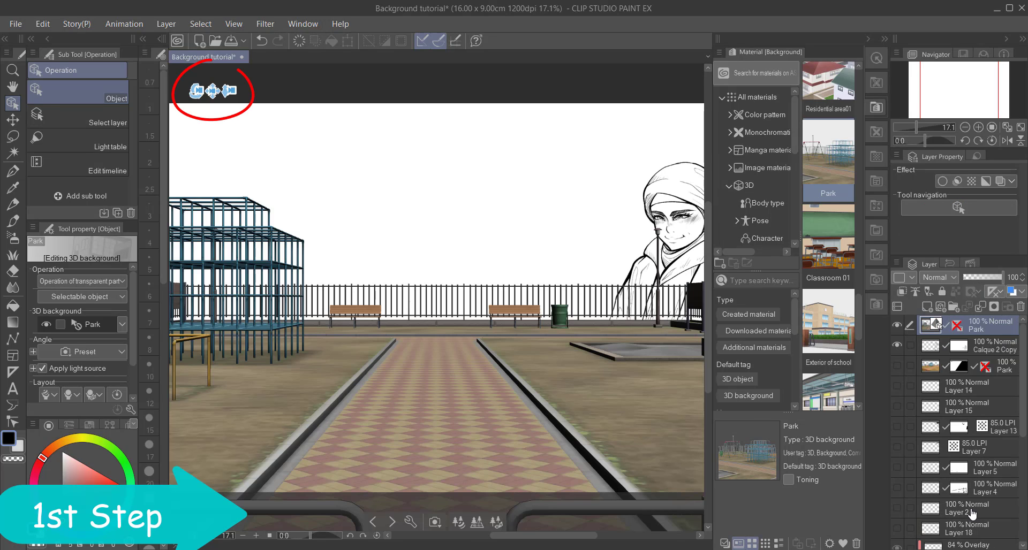
click(884, 39)
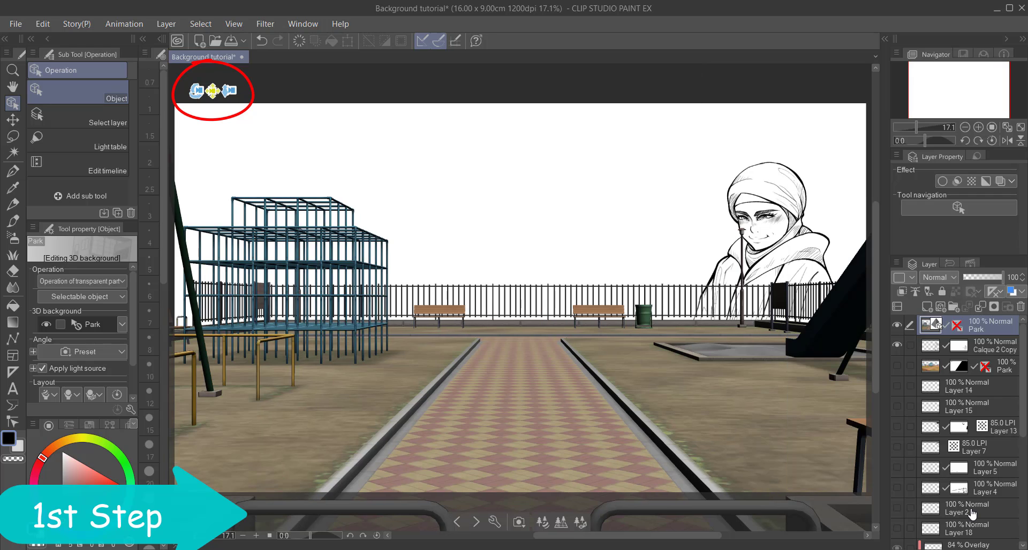
mouse_move(213, 91)
mouse_down()
mouse_move(213, 107)
mouse_move(230, 83)
mouse_move(181, 92)
mouse_move(229, 80)
mouse_move(218, 89)
mouse_move(212, 79)
mouse_up()
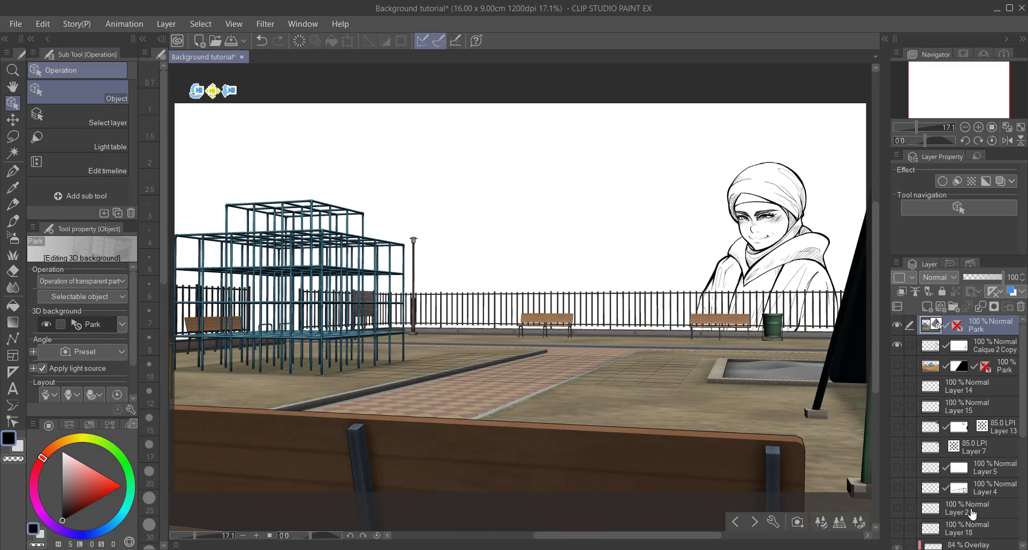
drag(197, 91, 213, 103)
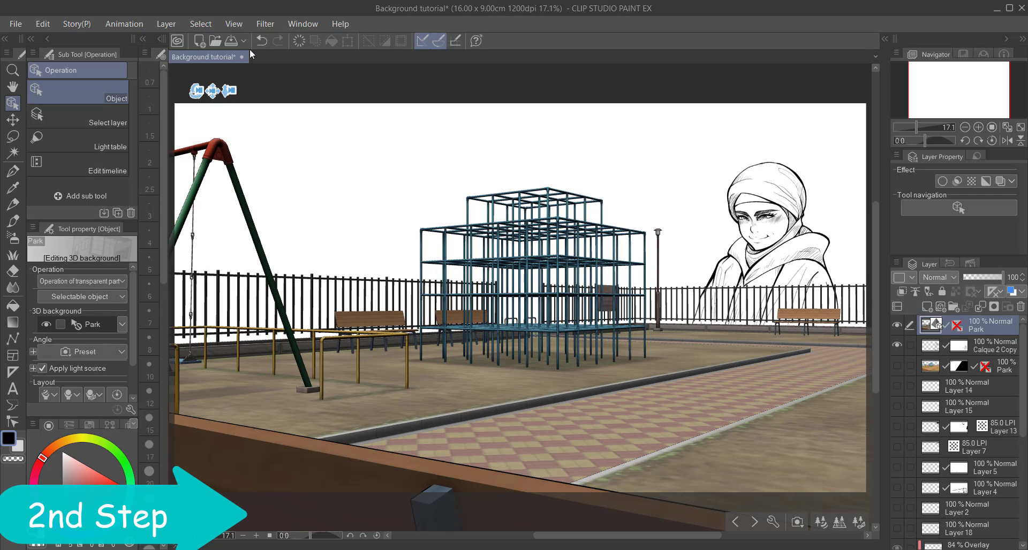
- Start Convert to lines and tones on the Park layer and enable the preview, keeping the whole scene in view beside the dialog
click(169, 25)
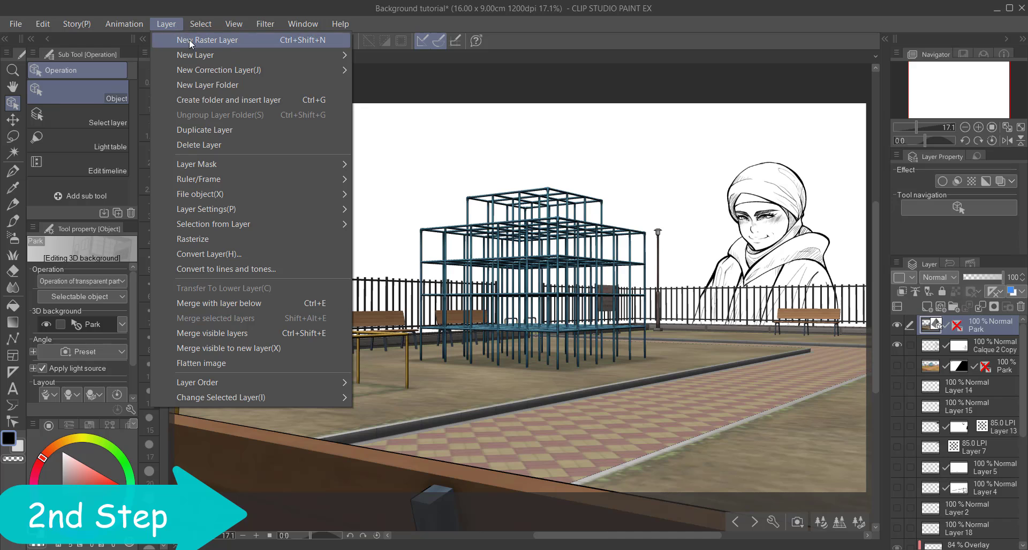
click(246, 268)
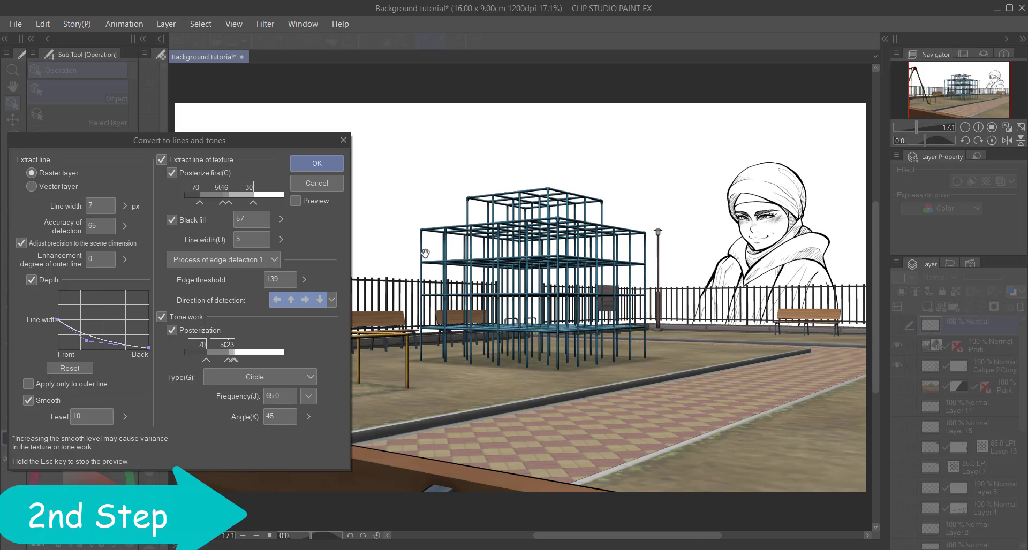
click(295, 202)
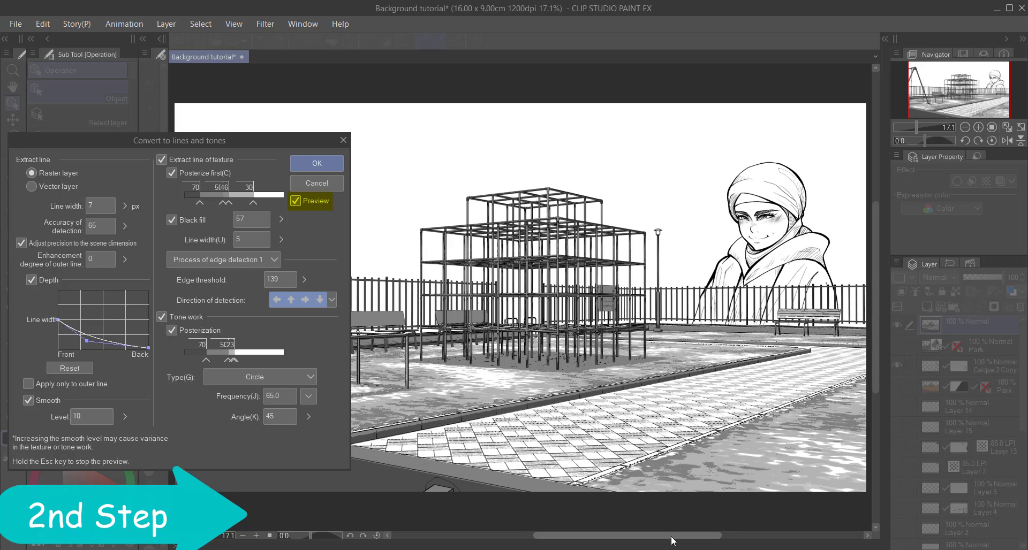
drag(670, 536, 657, 538)
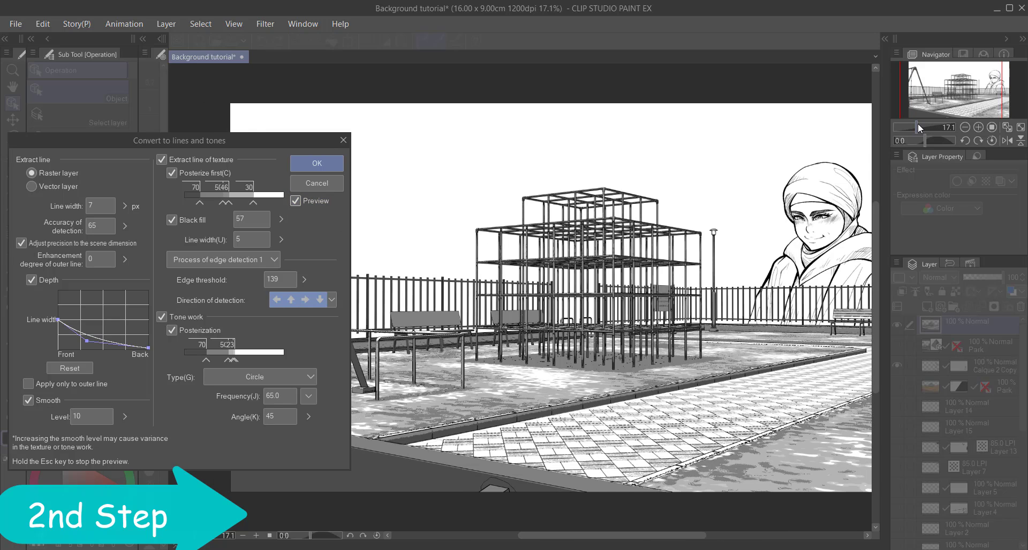
drag(918, 123, 913, 123)
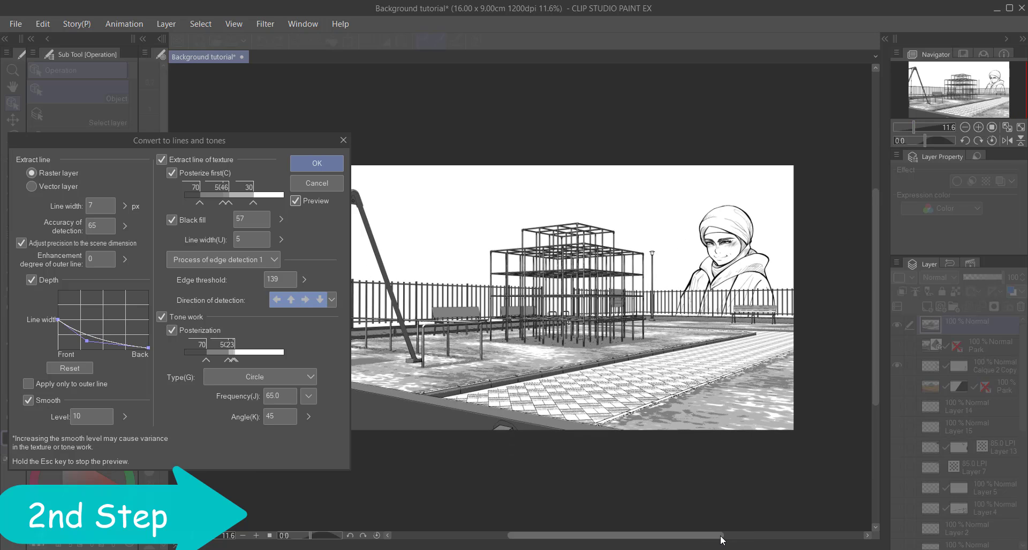
drag(720, 535, 699, 537)
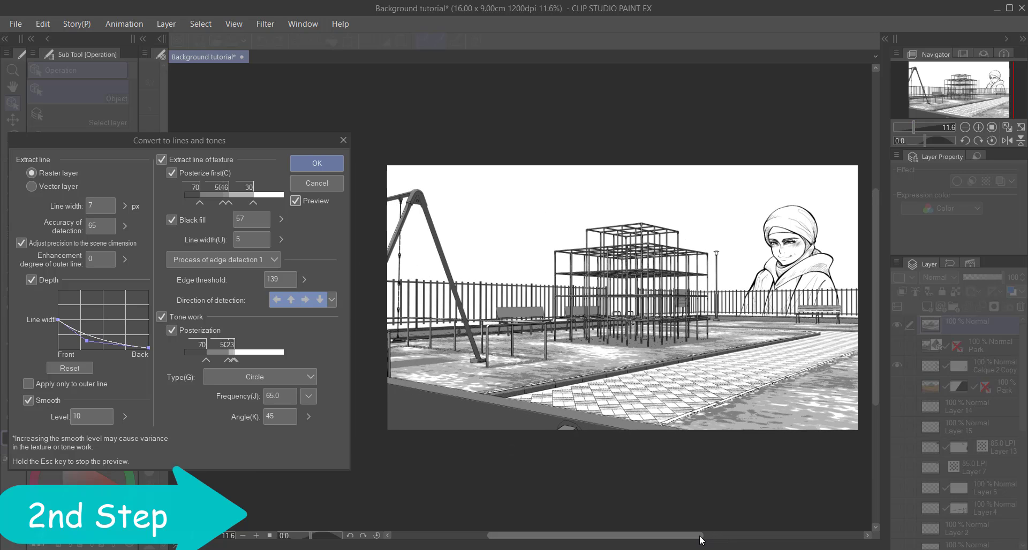
drag(306, 137, 342, 142)
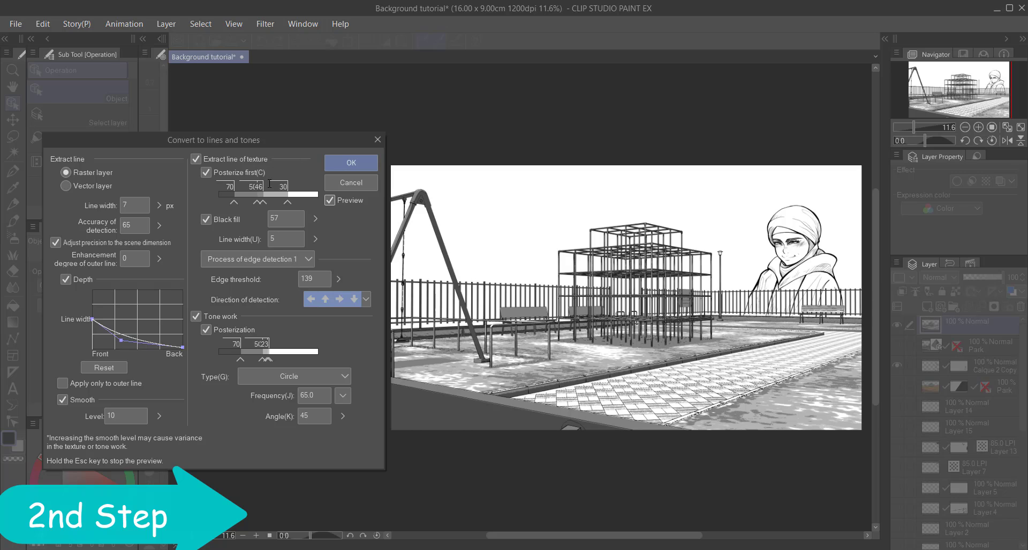
- Turn off Tone work and adjust the texture-line posterization, shifting the 70 and 30 levels and adding a 38 level between 46 and 30
drag(236, 206, 245, 203)
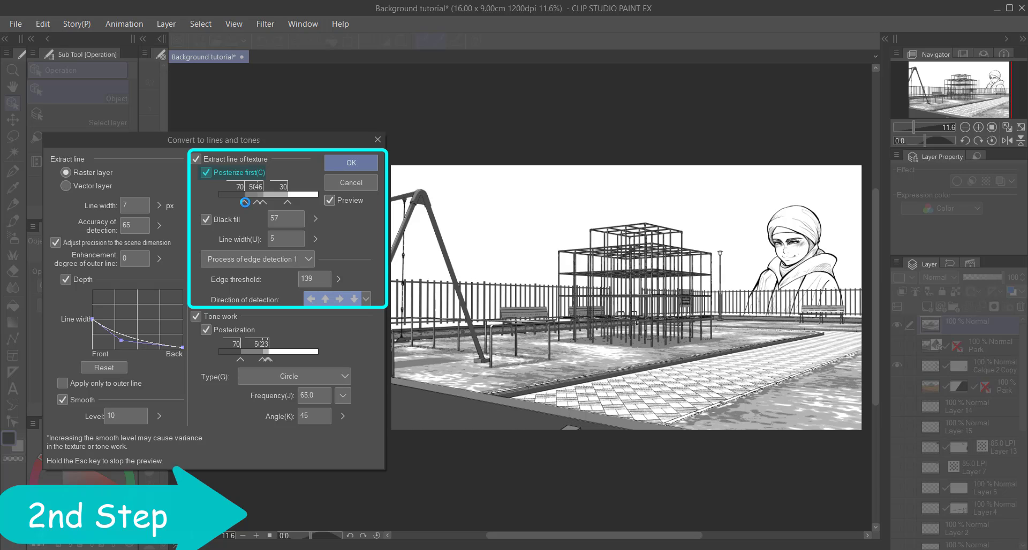
click(196, 317)
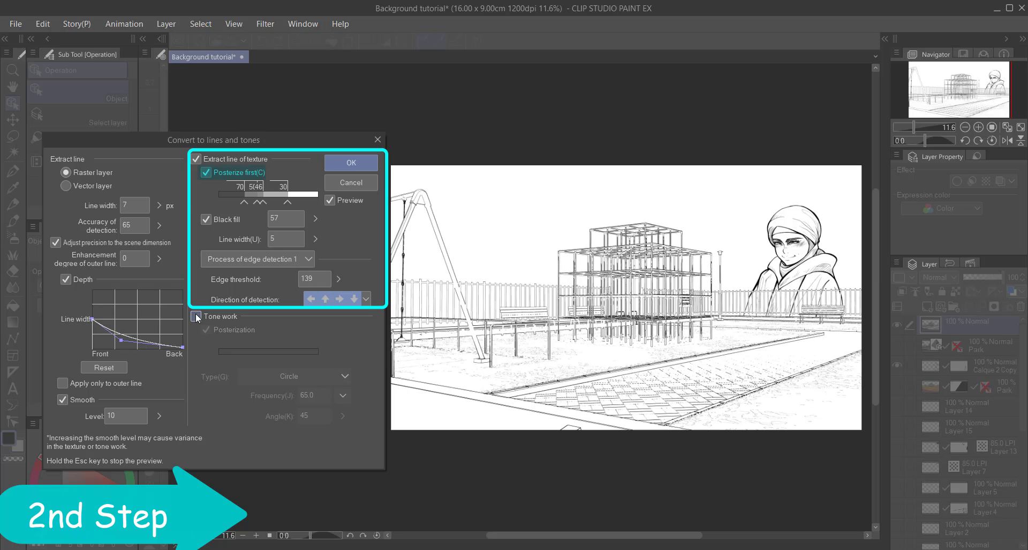
drag(244, 203, 233, 205)
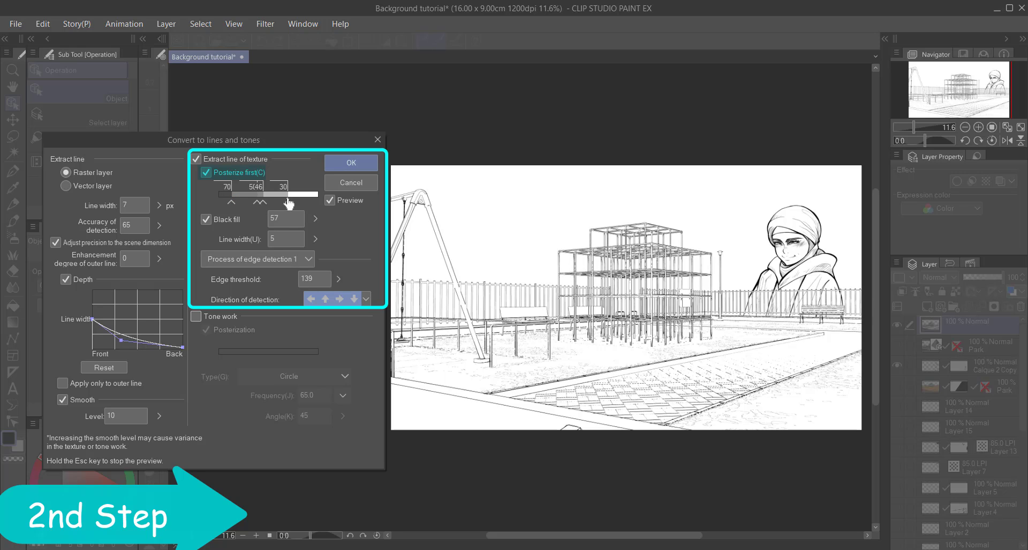
drag(288, 202, 310, 205)
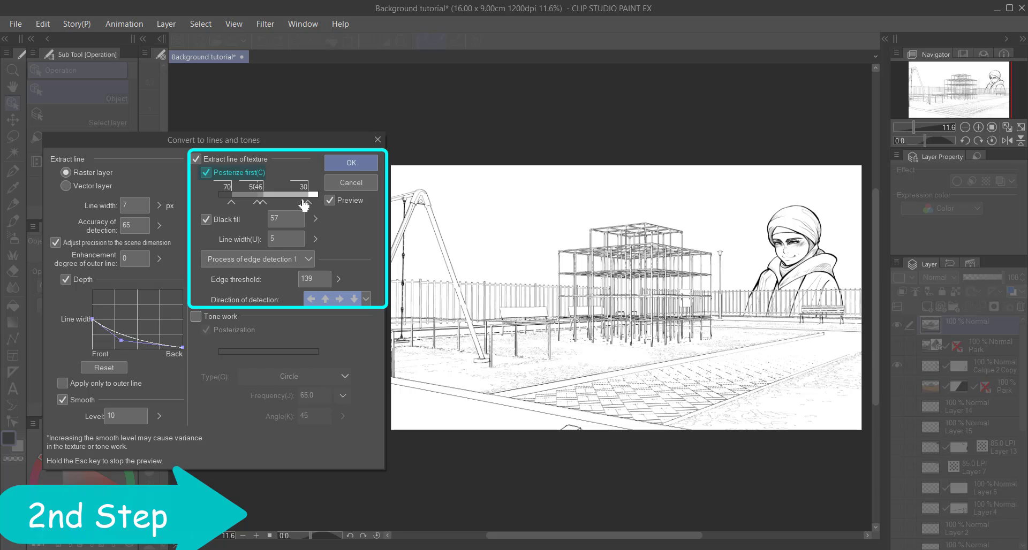
click(288, 203)
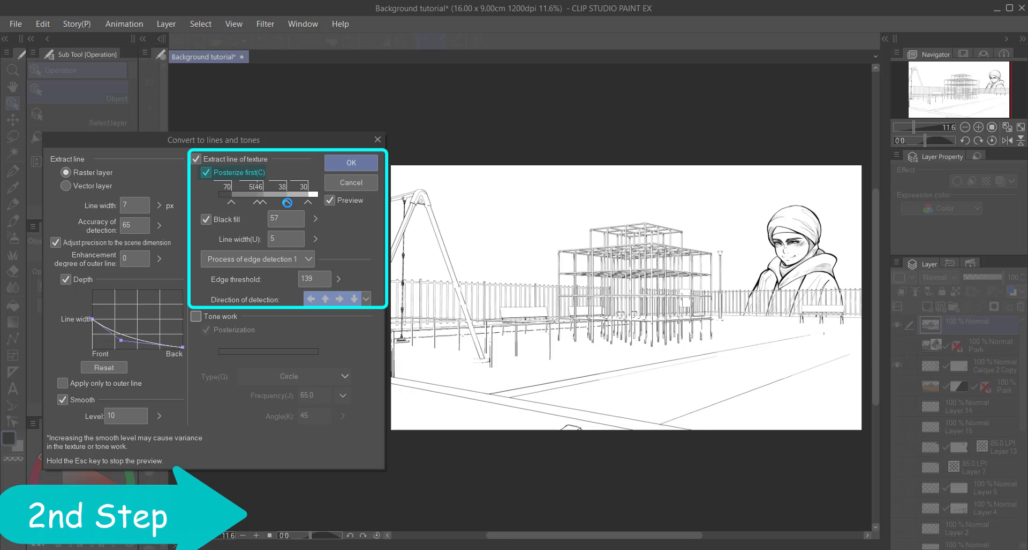
drag(287, 203, 295, 204)
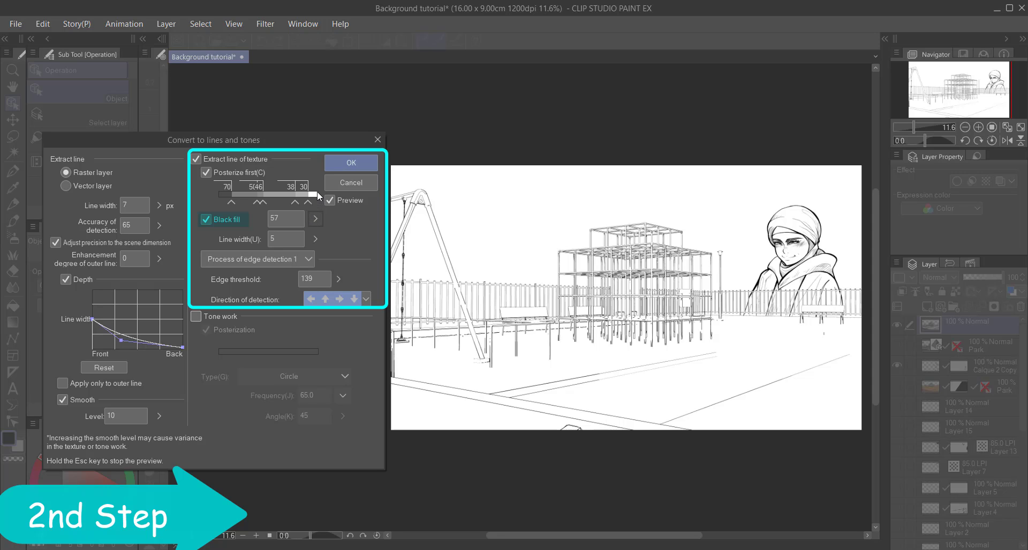
drag(308, 203, 287, 203)
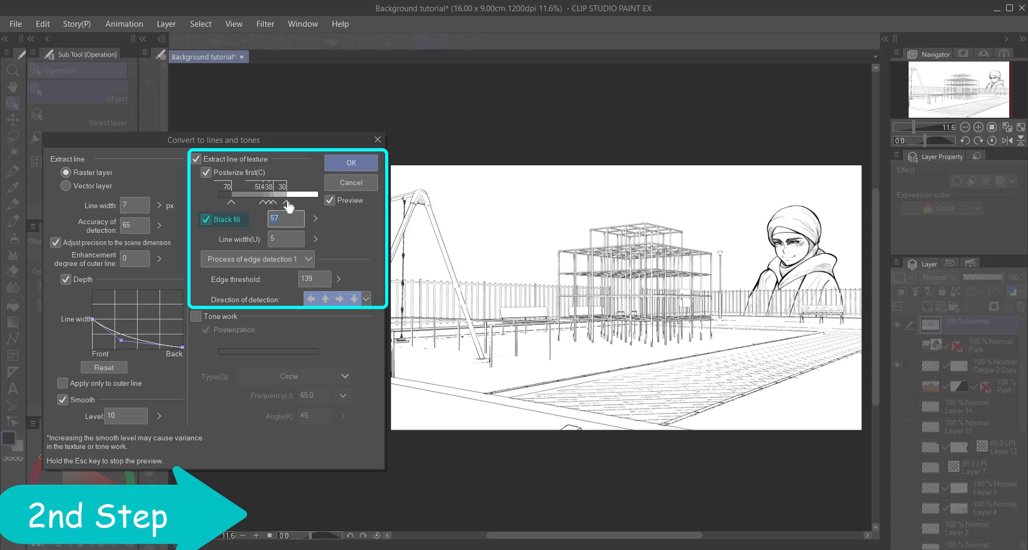
- Set the texture-line Black fill to 119 and the texture line width to 2
click(315, 219)
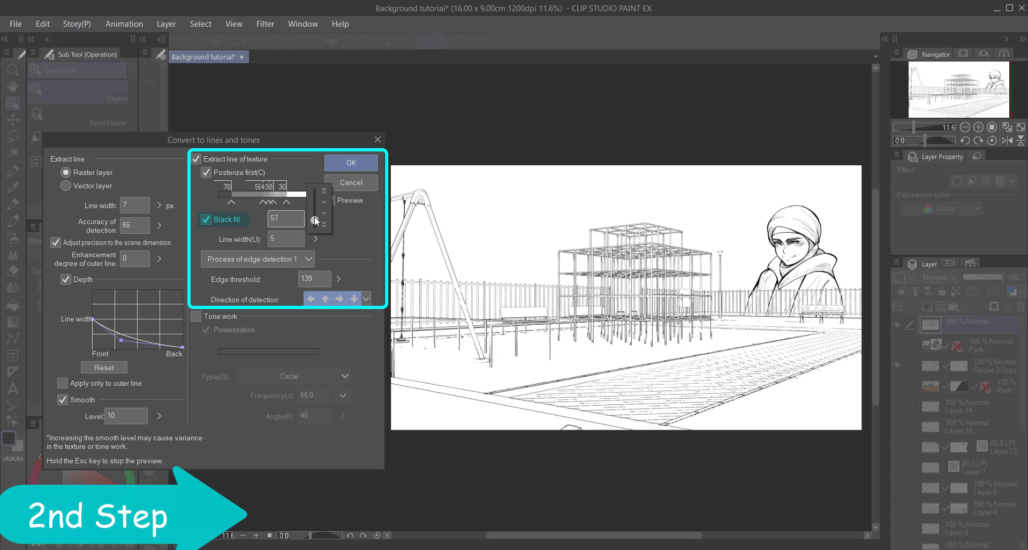
drag(315, 220, 312, 210)
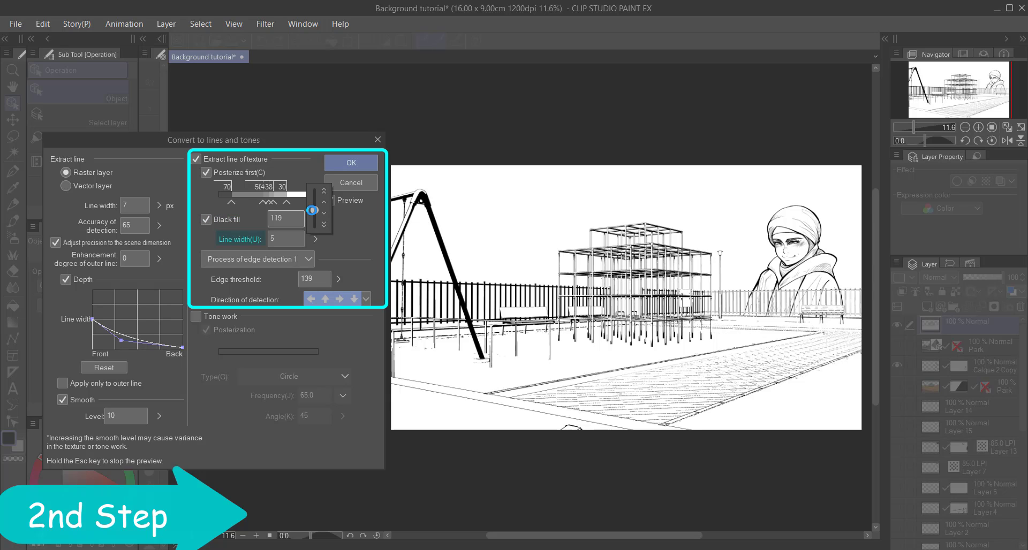
click(315, 239)
drag(316, 241, 316, 258)
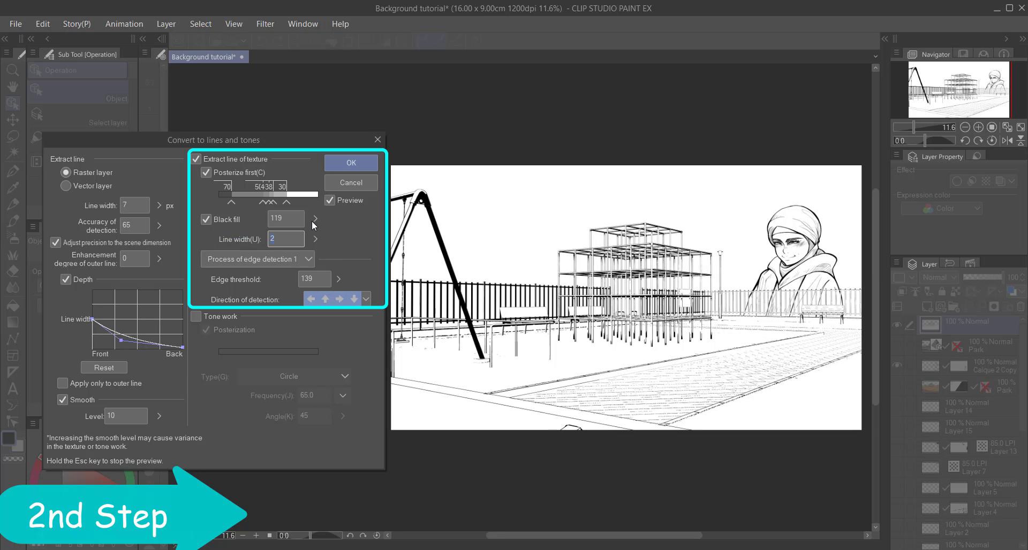
- For the texture's edge detection process 1, set the edge threshold to 146 and turn off the bottom detection direction
click(297, 259)
click(295, 285)
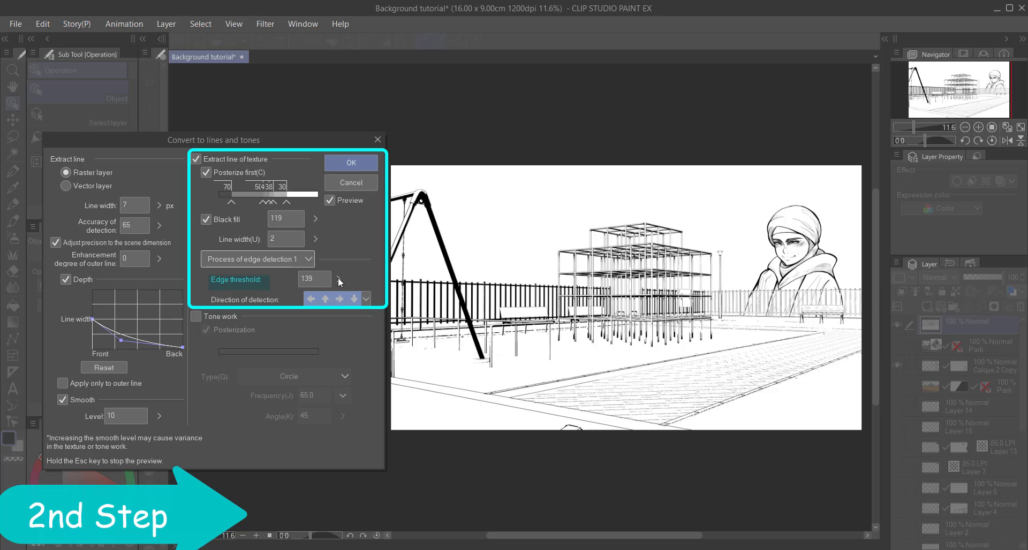
drag(339, 279, 344, 273)
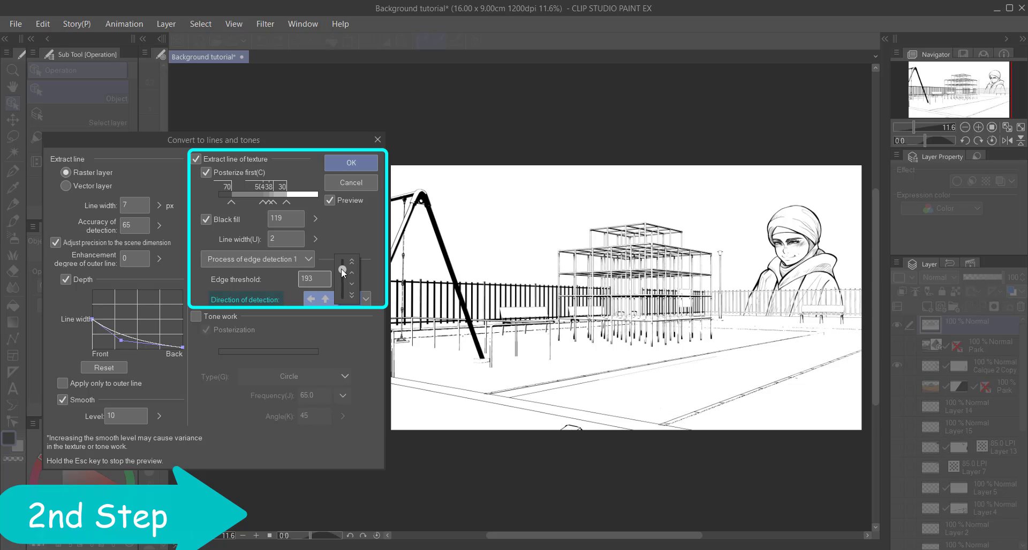
drag(342, 272, 344, 280)
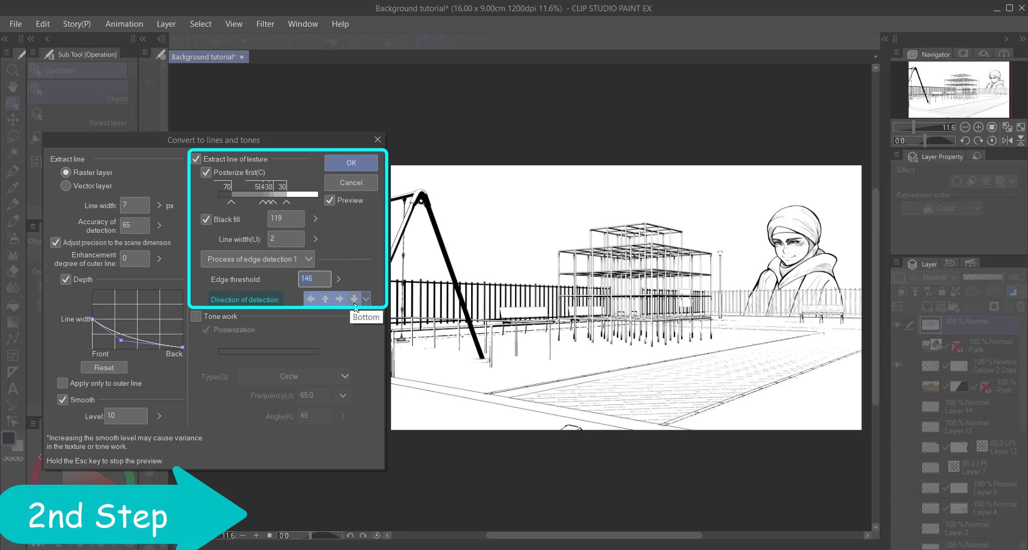
click(353, 300)
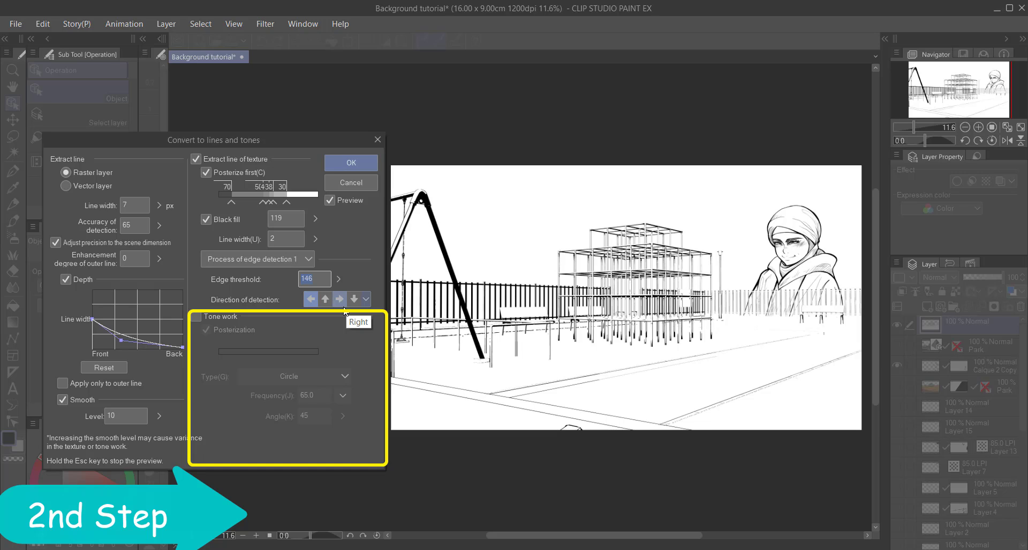
- Turn on Tone work and spread its posterization into levels 70, 50, 35 and 23, adding the 35 level between 50 and 23
click(194, 317)
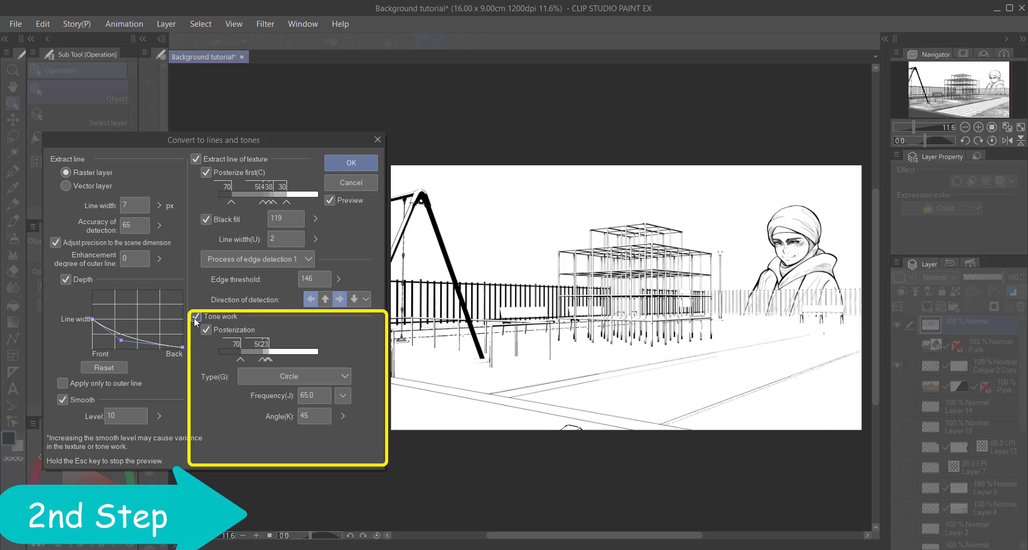
mouse_move(240, 360)
mouse_down()
mouse_move(232, 363)
mouse_move(304, 364)
mouse_move(235, 360)
mouse_up()
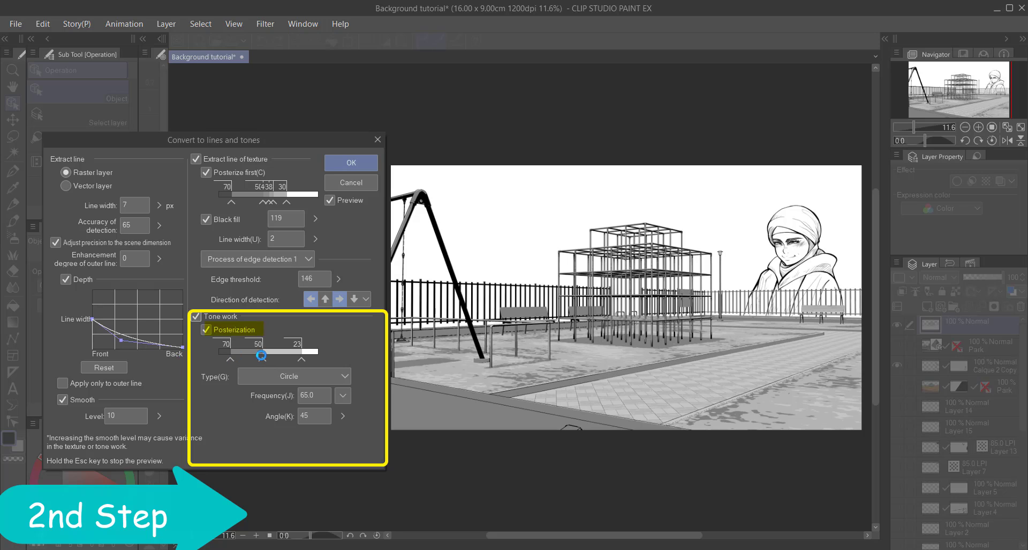
click(284, 361)
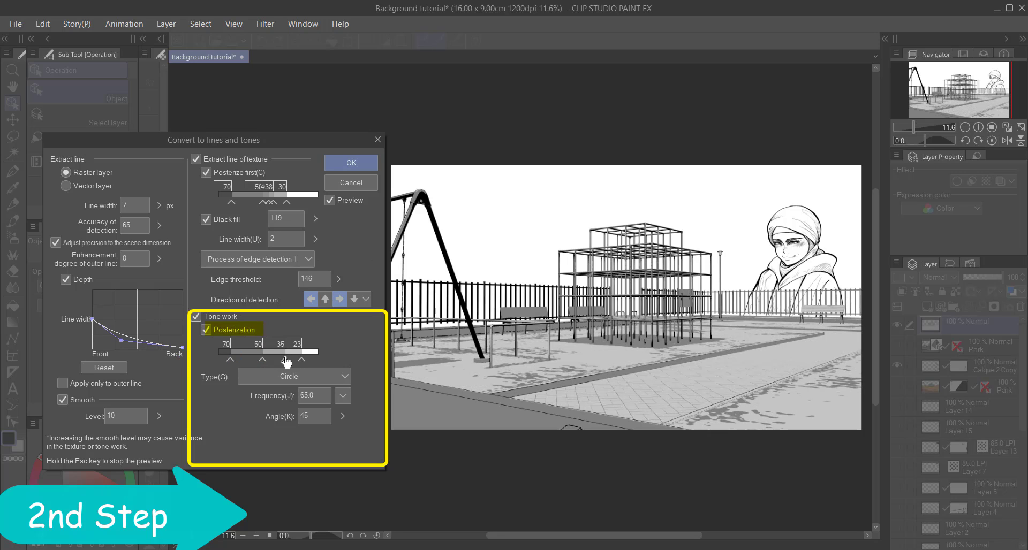
drag(287, 366, 251, 362)
- Set the tone type to Heart, the frequency to 85.0 and the angle to 172
click(303, 375)
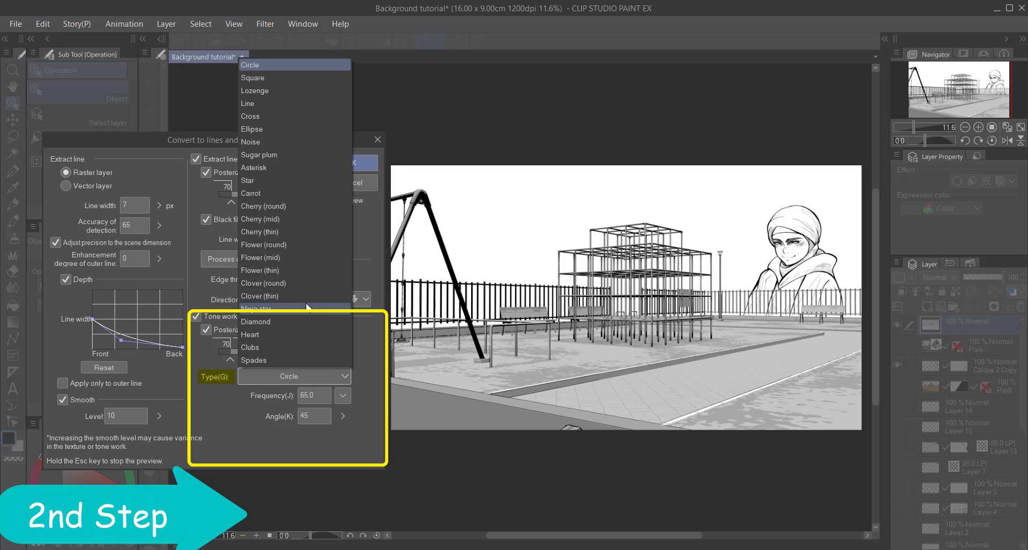
mouse_move(302, 272)
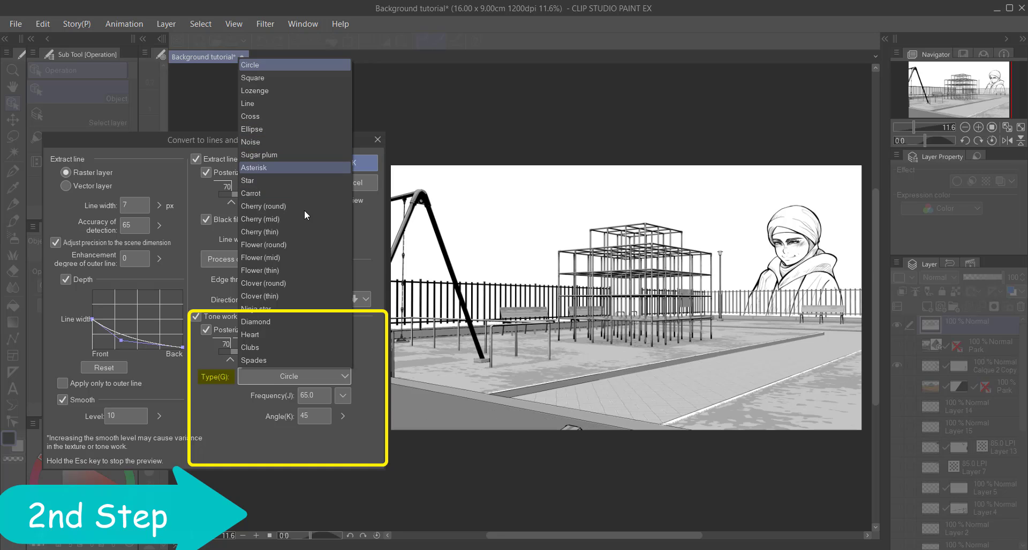
click(287, 333)
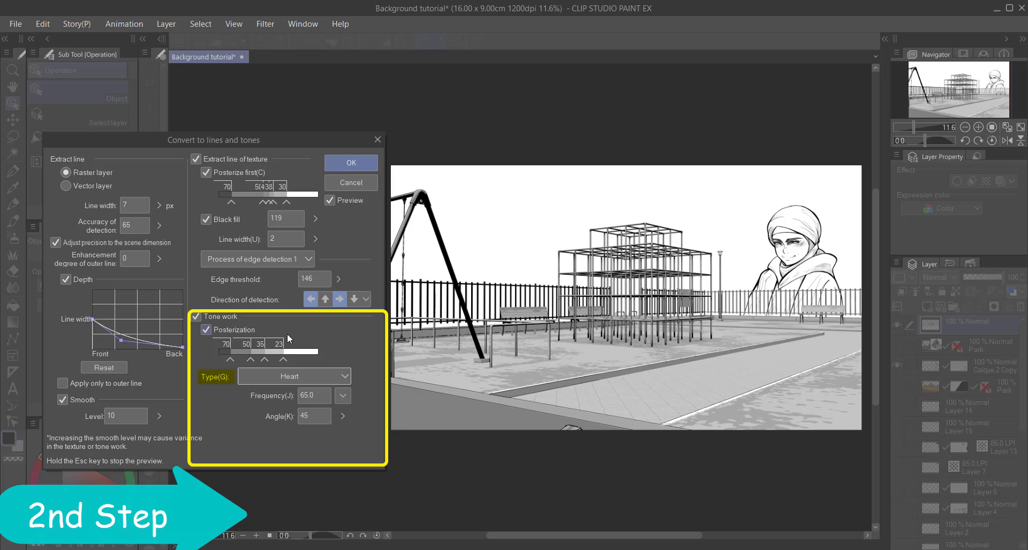
click(342, 397)
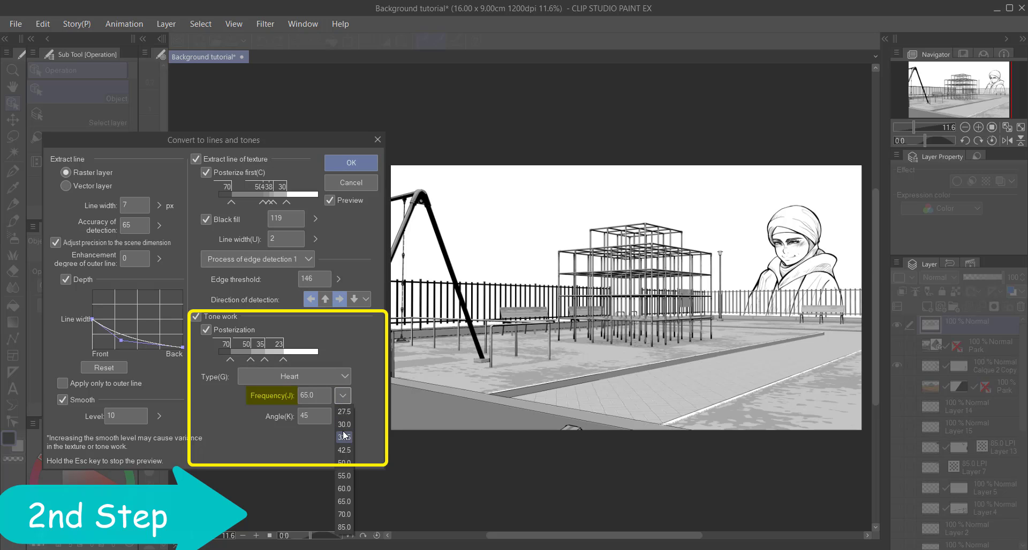
click(343, 527)
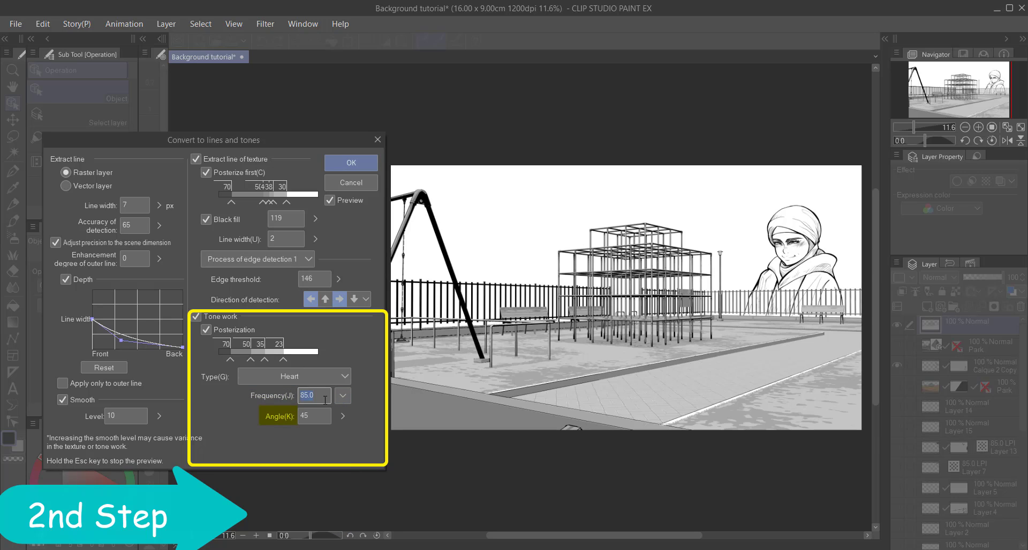
click(342, 417)
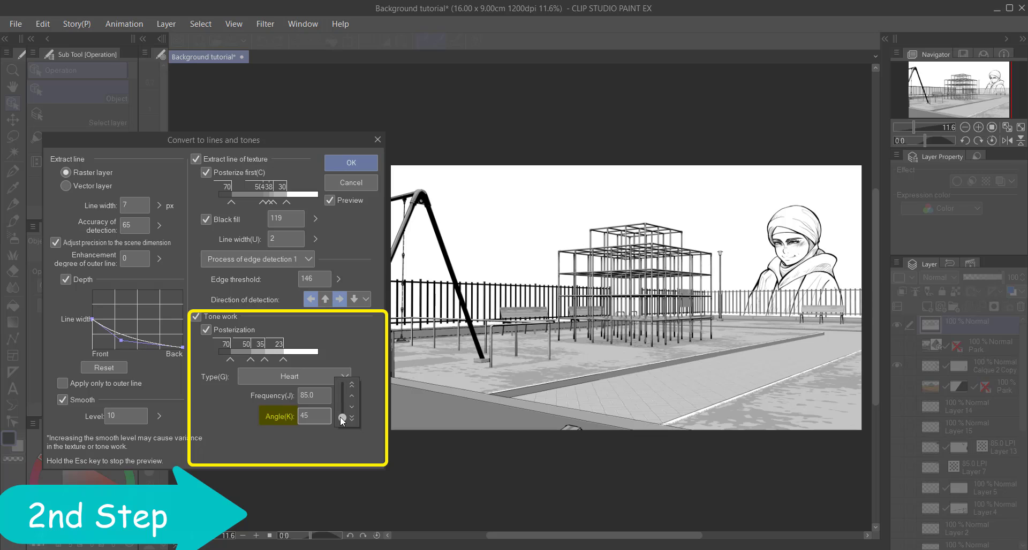
drag(340, 418, 340, 407)
click(346, 448)
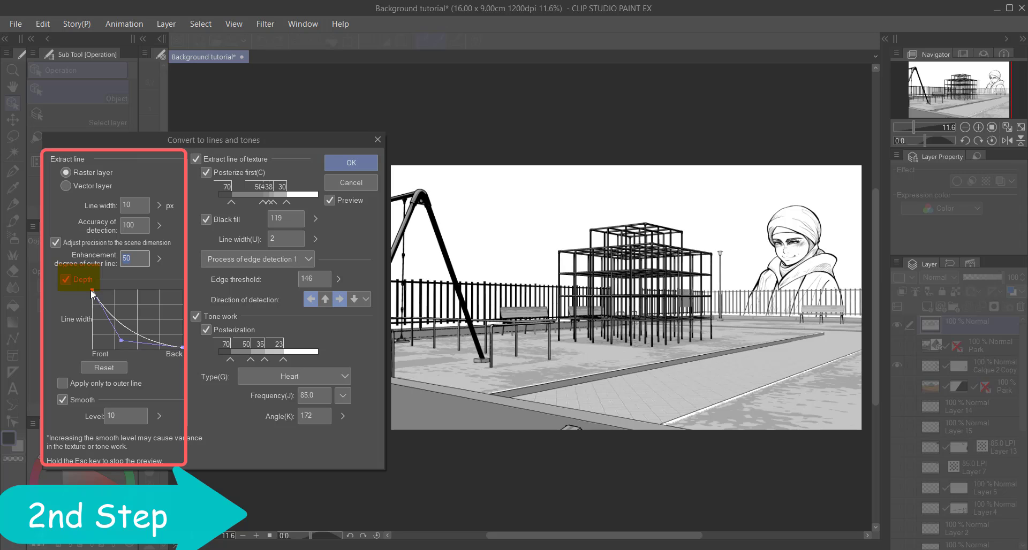
- Reshape the Depth line-width curve so it starts at about mid-height in front and falls steeply toward the back
drag(91, 290, 97, 352)
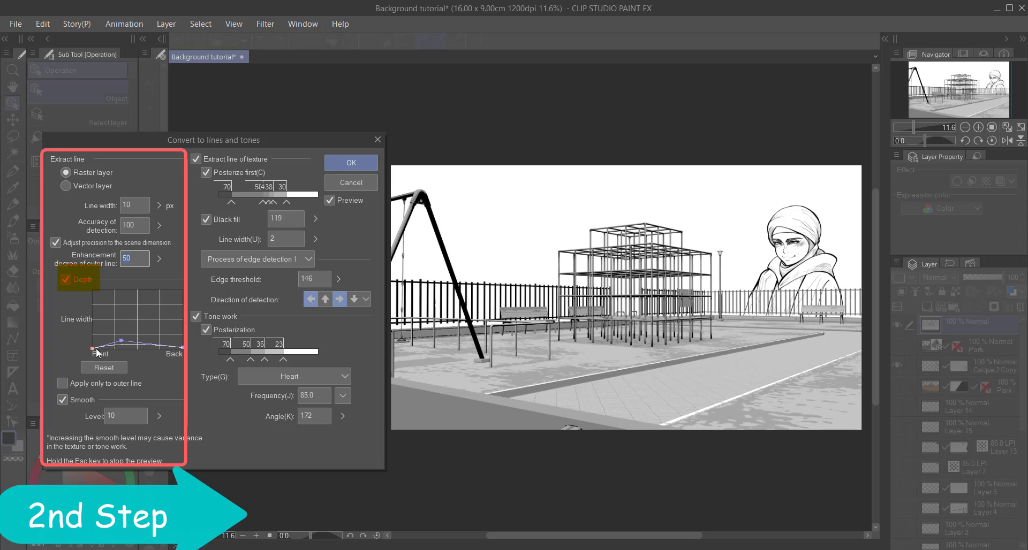
drag(93, 348, 93, 316)
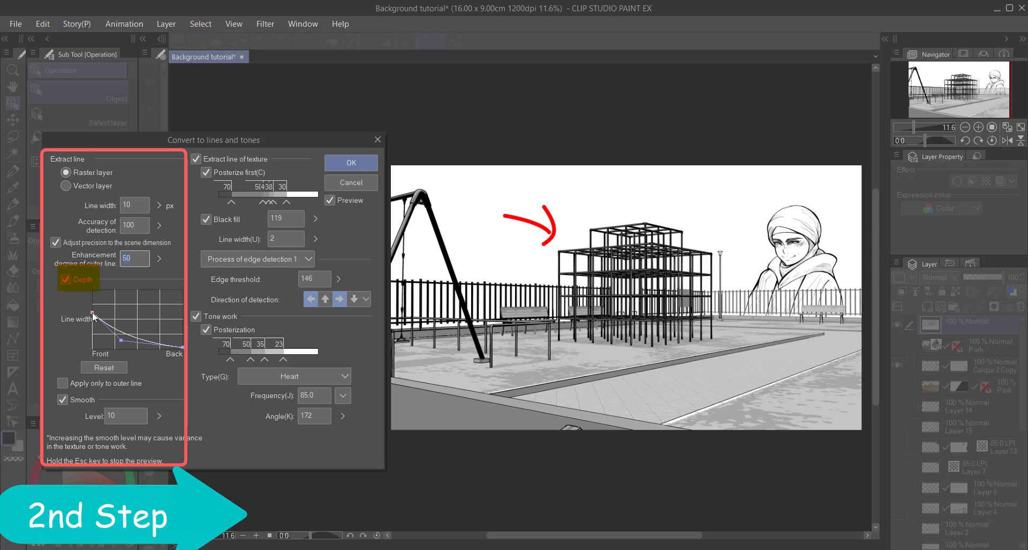
click(182, 348)
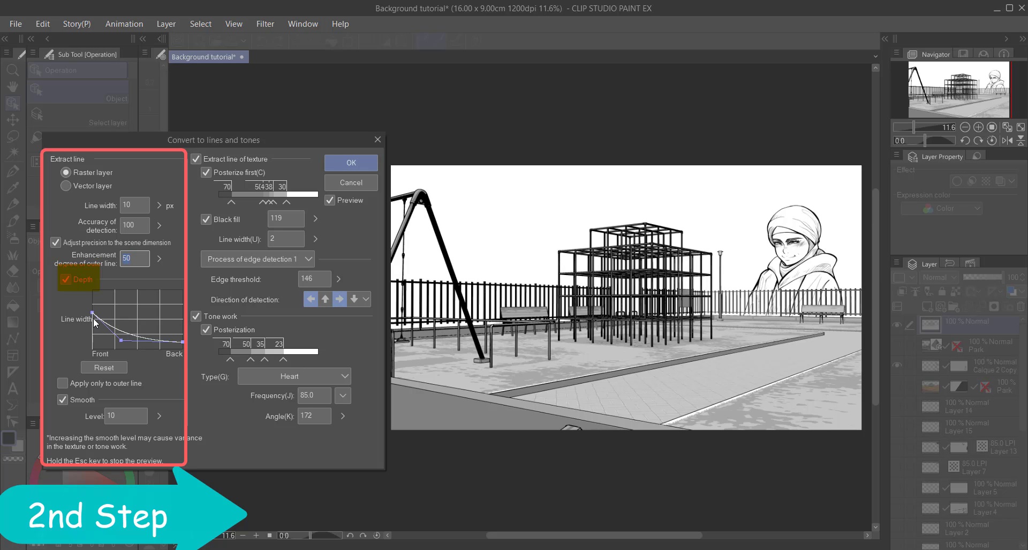
drag(92, 312, 93, 333)
click(95, 367)
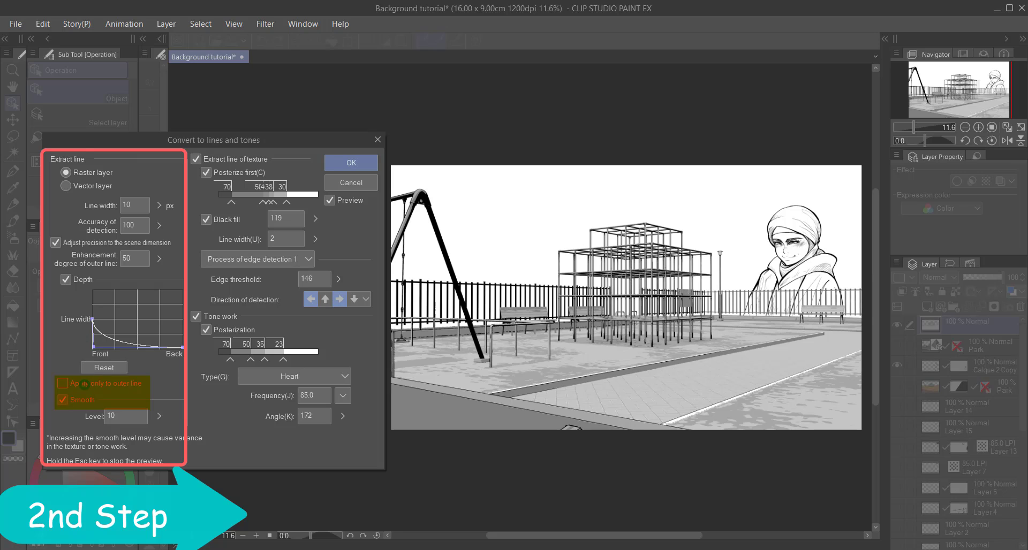
- Try Apply only to outer line and turn it off again, set the Smooth level to 5 and run the conversion
click(84, 384)
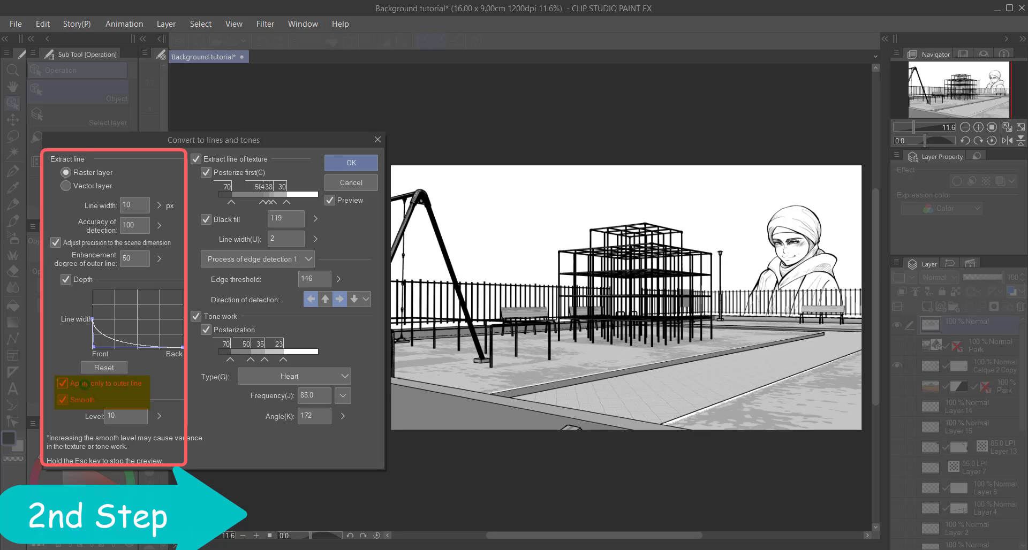
click(76, 385)
click(159, 416)
drag(161, 418, 162, 439)
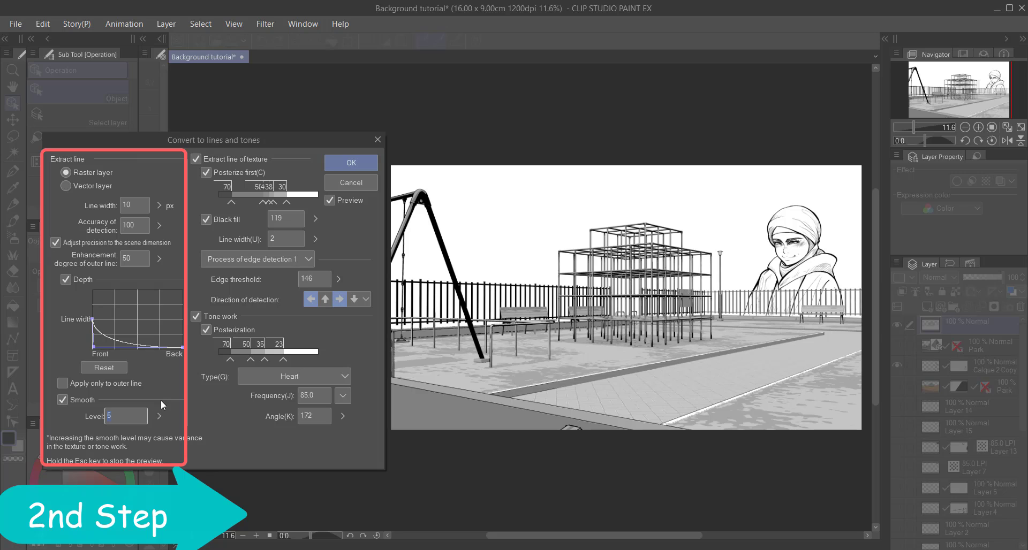
click(364, 169)
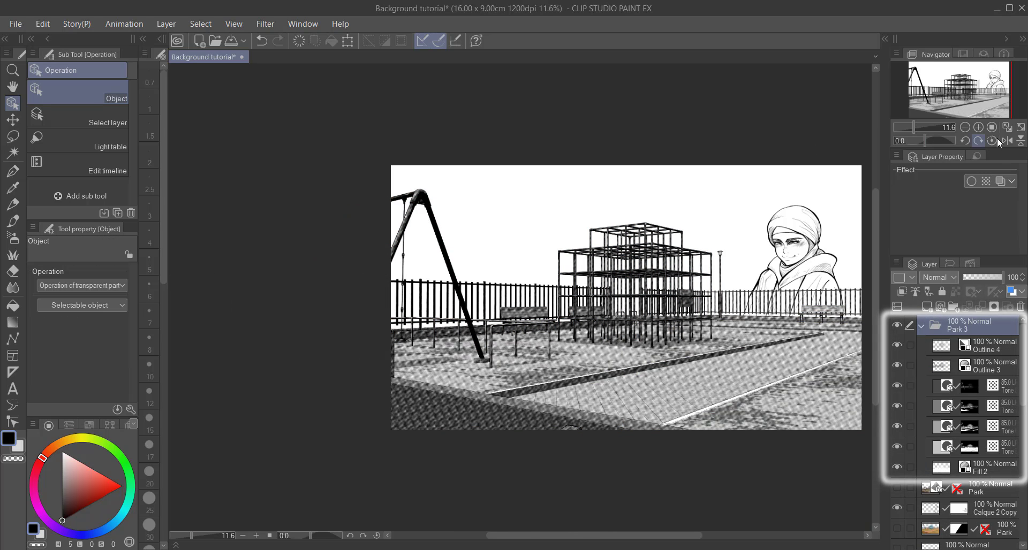
- Examine the converted scene and the layers in the Park 3 folder, toggling the original Park layer's visibility
click(1007, 126)
click(922, 325)
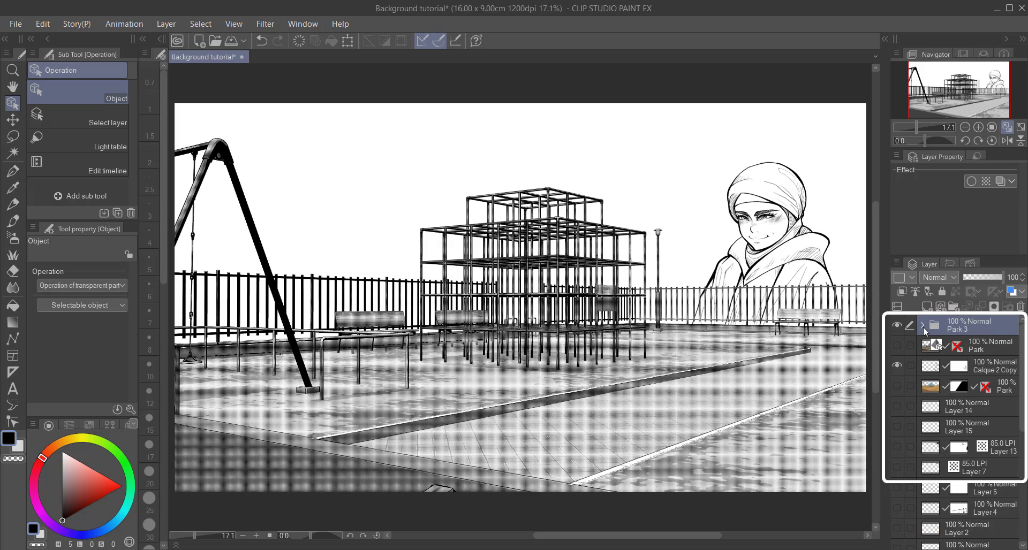
click(922, 325)
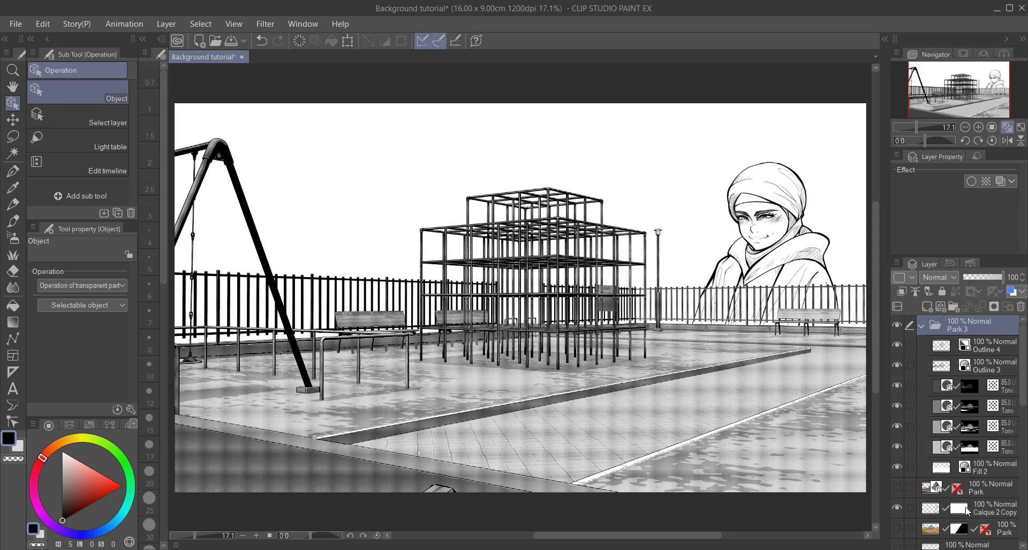
click(898, 487)
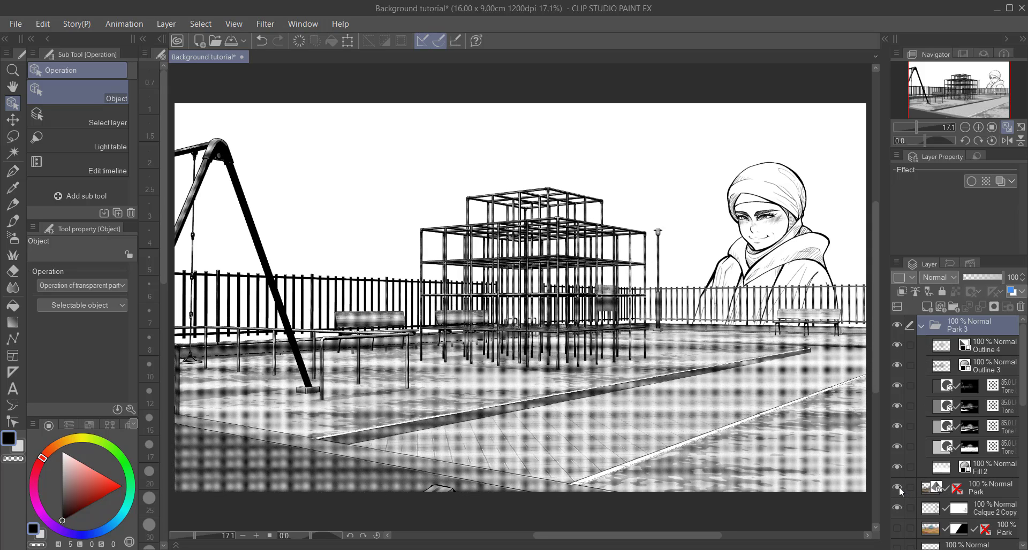
click(898, 488)
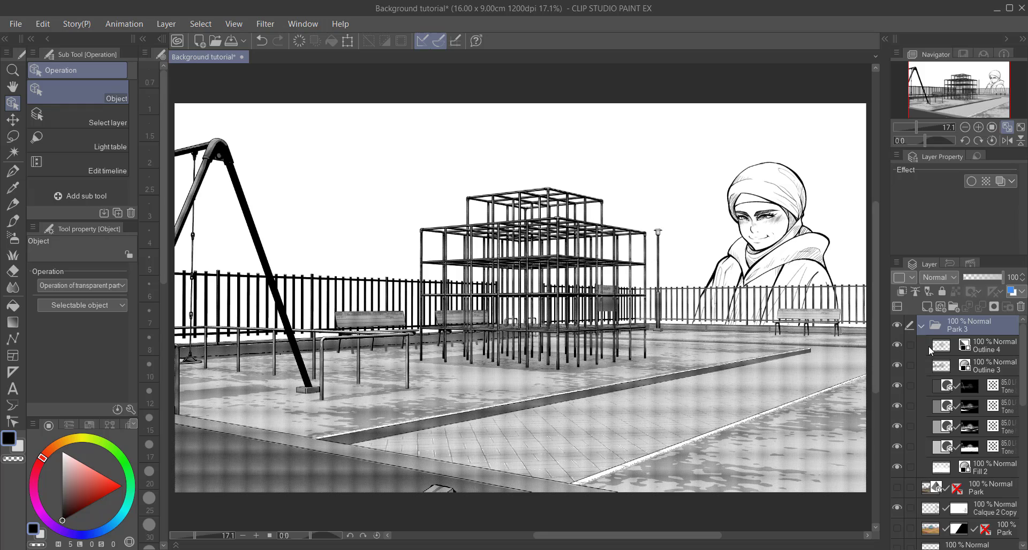
- Show the original 3D Park layer, hide the Park 3 folder and select the Park layer
click(898, 488)
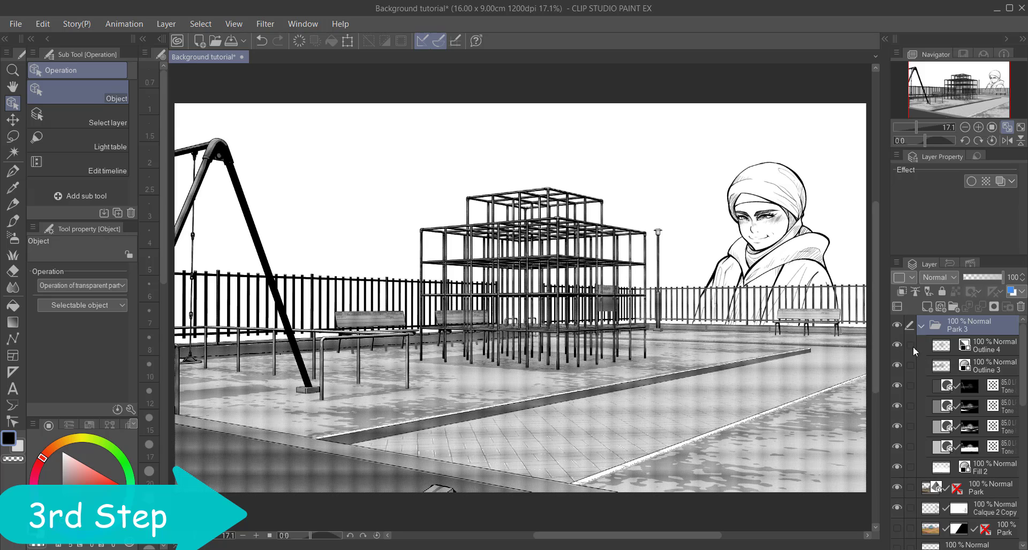
click(896, 325)
click(979, 493)
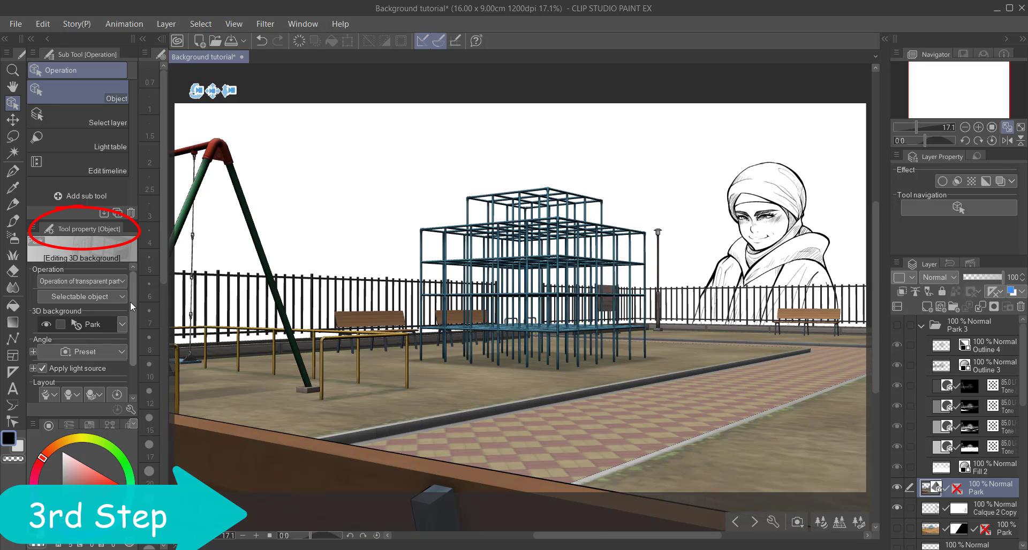
- Turn off Apply light source for the 3D Park background
drag(130, 301, 129, 340)
click(33, 327)
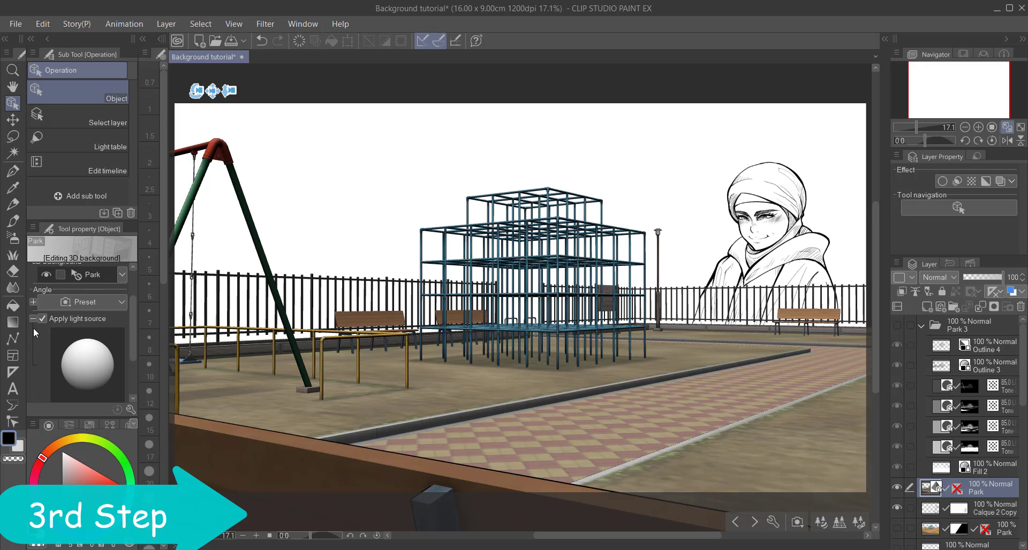
click(33, 319)
click(40, 328)
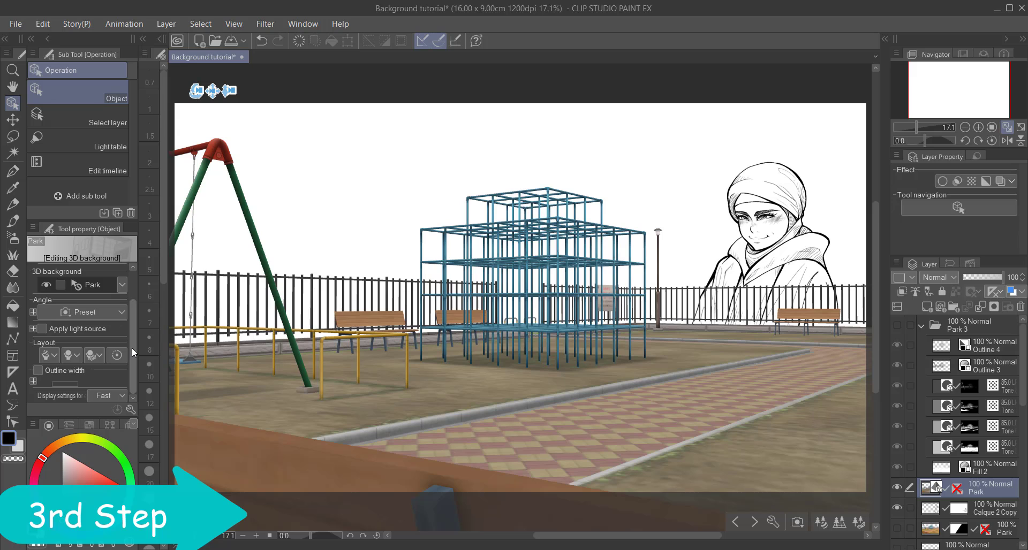
- Rasterize the Park layer and adjust its colors to hue -9, saturation 22 and luminosity 24
right_click(978, 492)
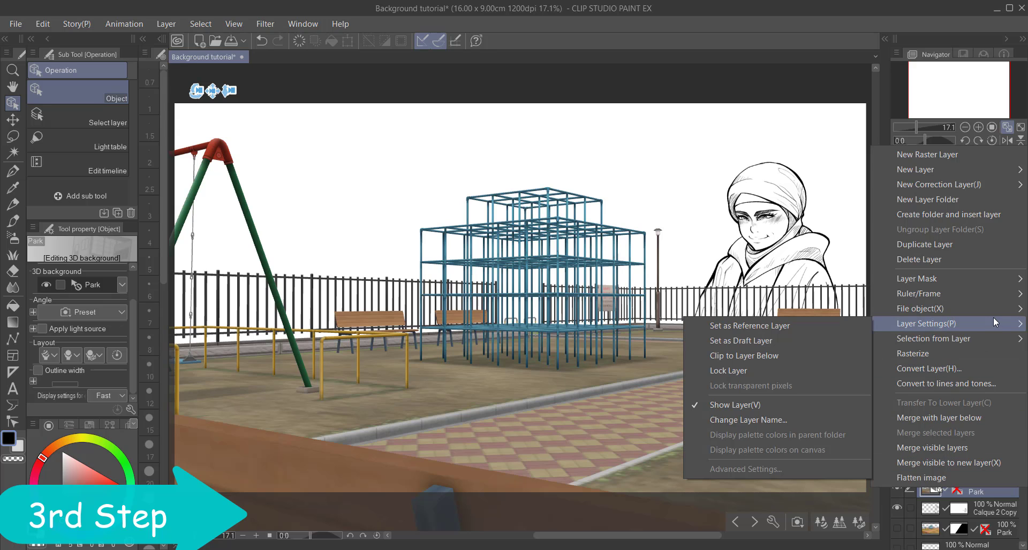
click(973, 351)
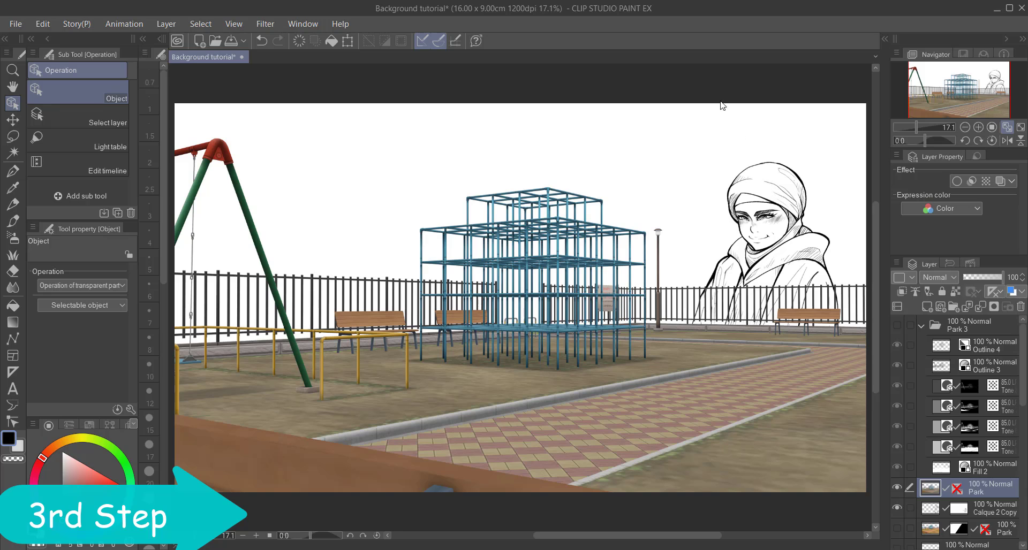
key(ctrl+u)
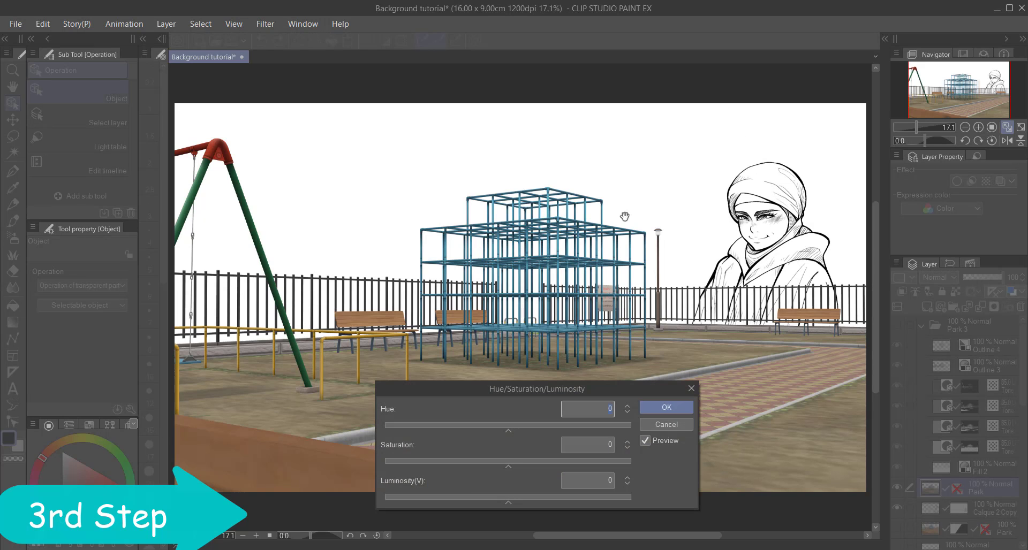
drag(509, 432, 526, 431)
drag(508, 465, 535, 466)
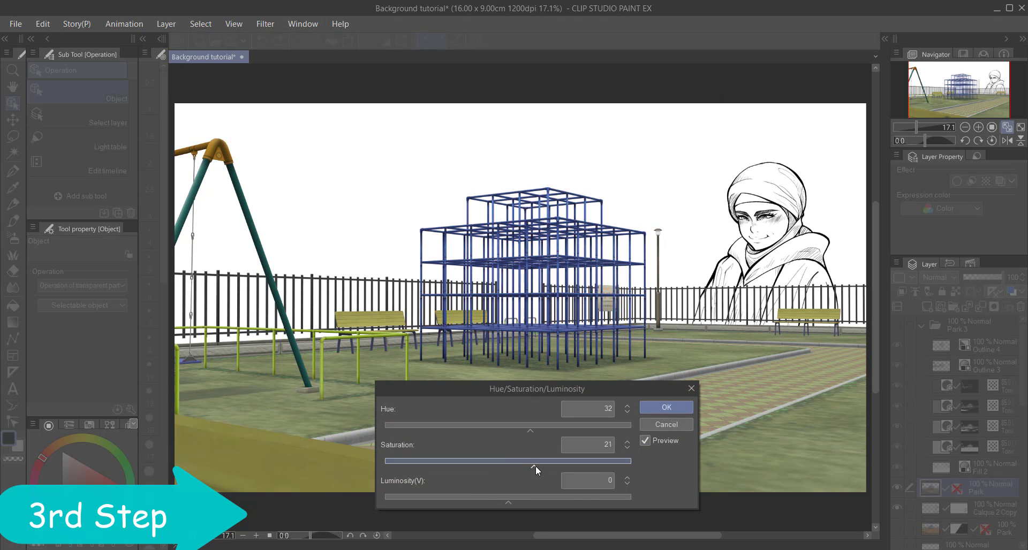
drag(524, 430, 503, 429)
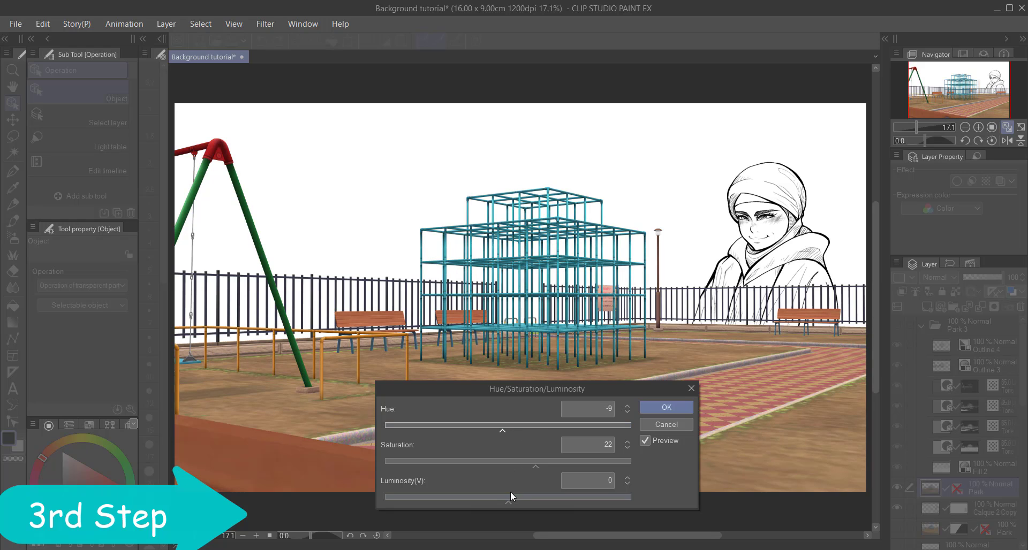
drag(511, 497, 539, 502)
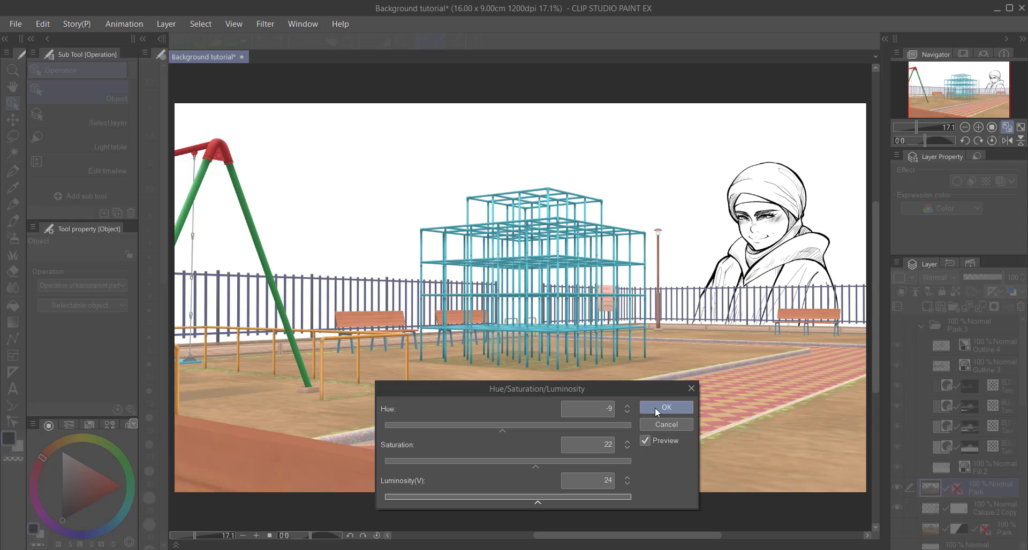
click(656, 408)
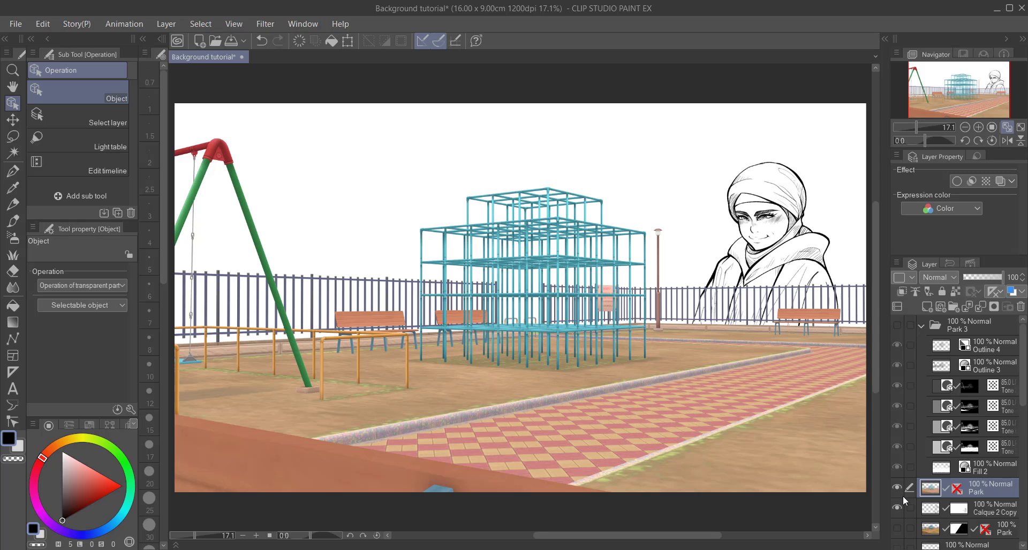
- Hide the rasterized Park layer and show the Park 2 folder and both Blue sky layers
click(897, 487)
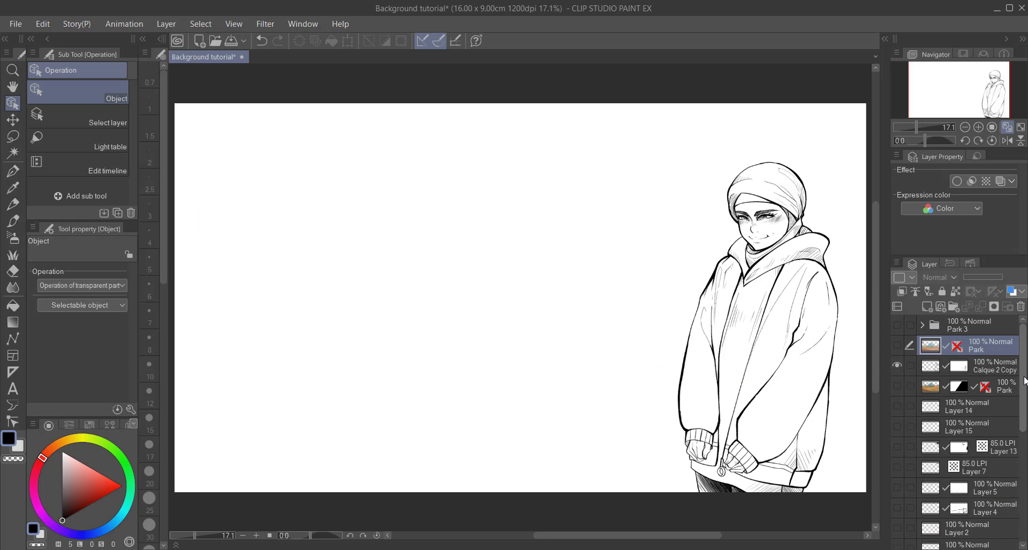
drag(1024, 375, 1025, 484)
click(897, 479)
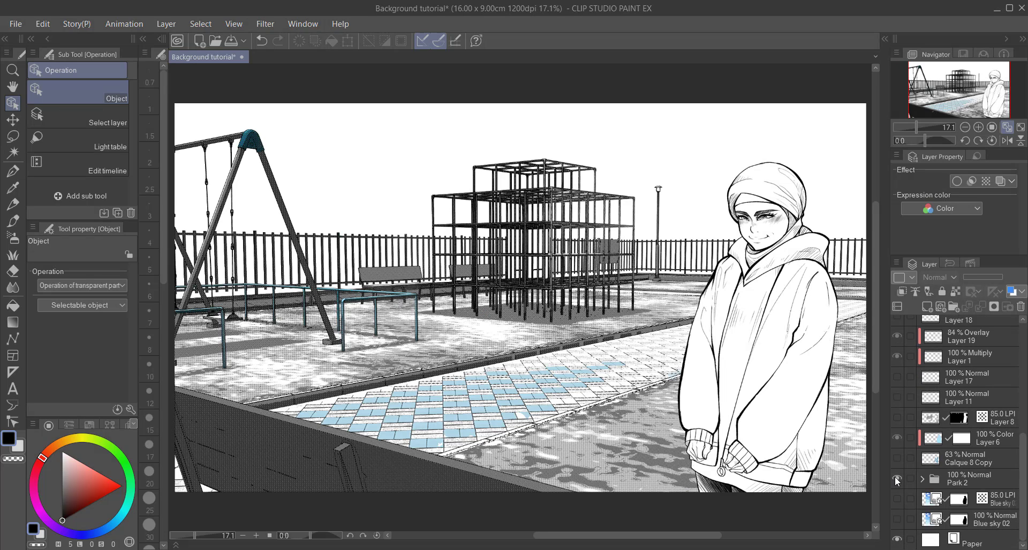
click(898, 516)
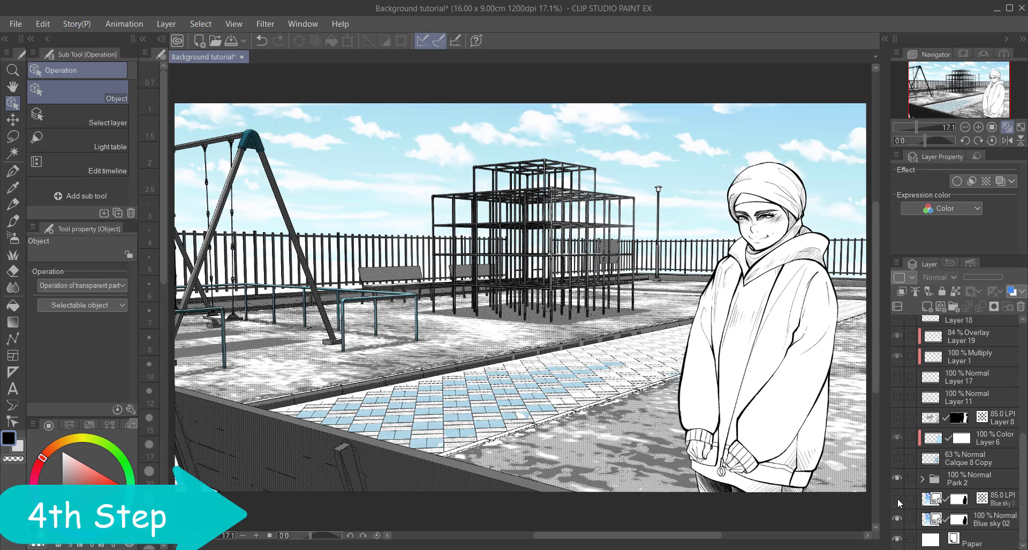
click(897, 499)
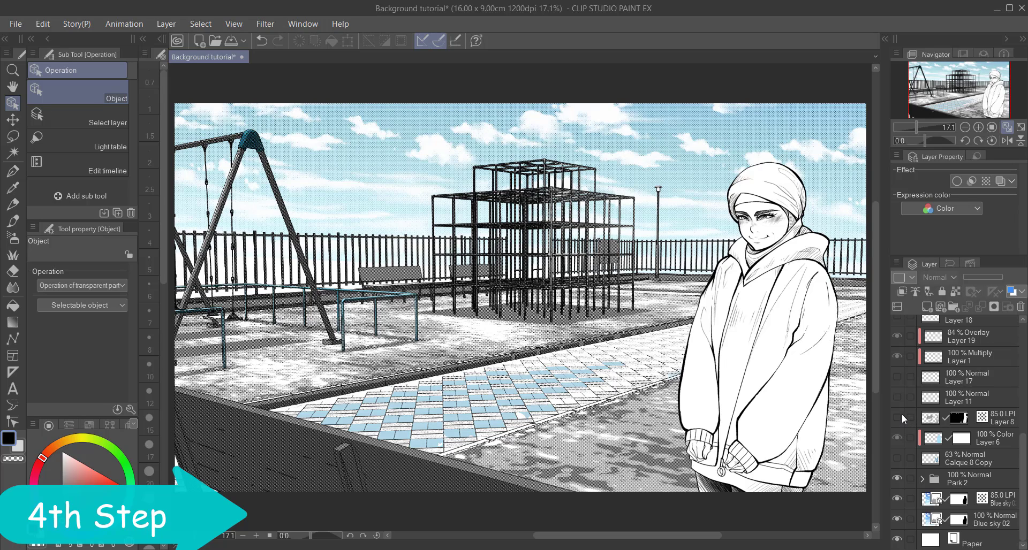
- Show the character's pattern and shading layers Calque 8 Copy, Layer 8, Layer 11 and Layer 17
click(898, 457)
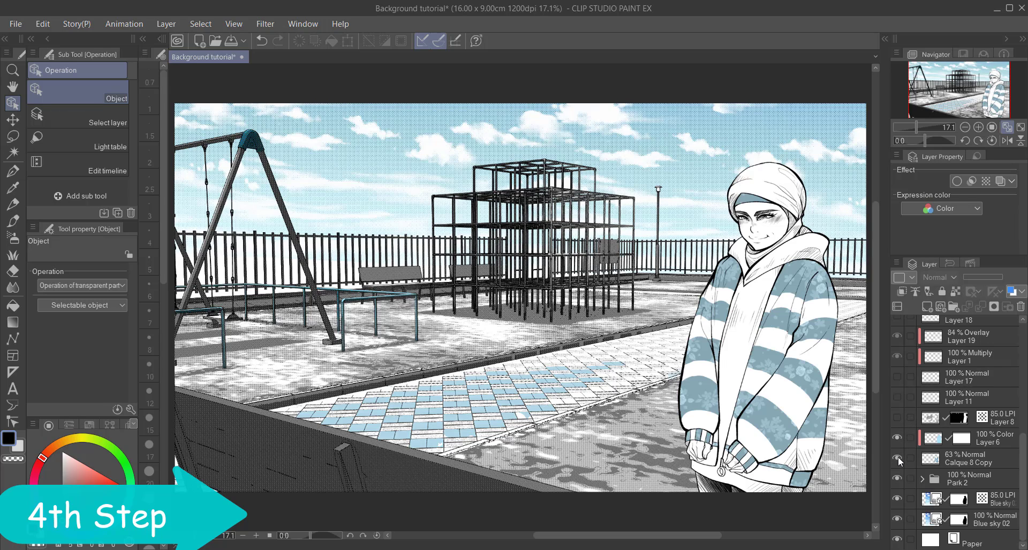
click(896, 417)
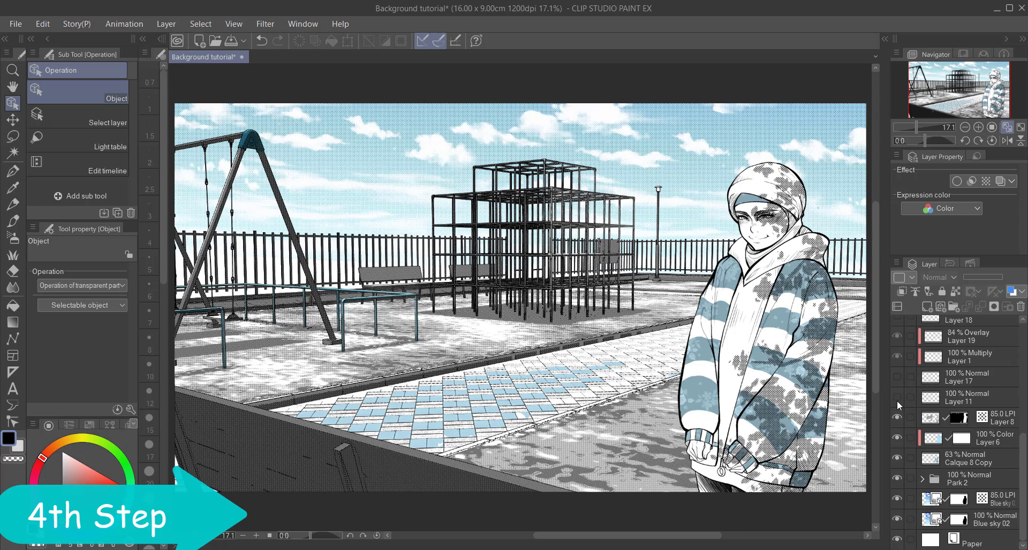
click(896, 398)
click(897, 378)
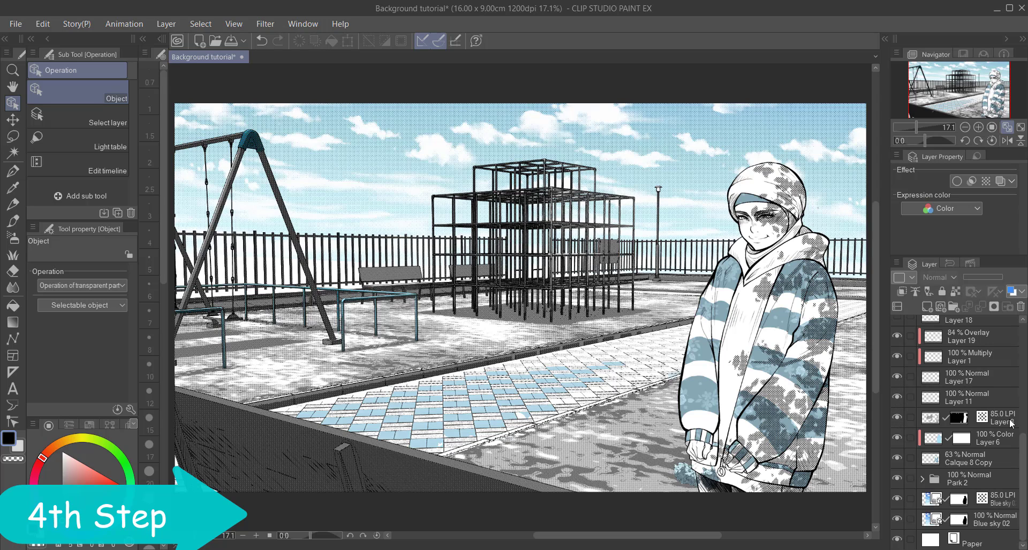
- Show Layer 18, Layer 2, Layer 4 and Layer 5 to add the ground and plant details
drag(1024, 438, 1024, 396)
click(897, 406)
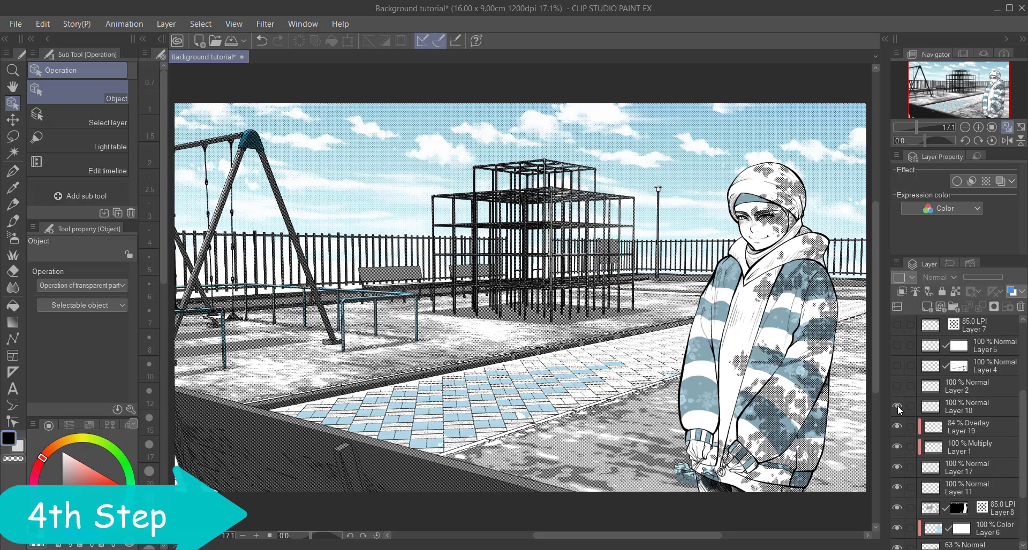
click(896, 386)
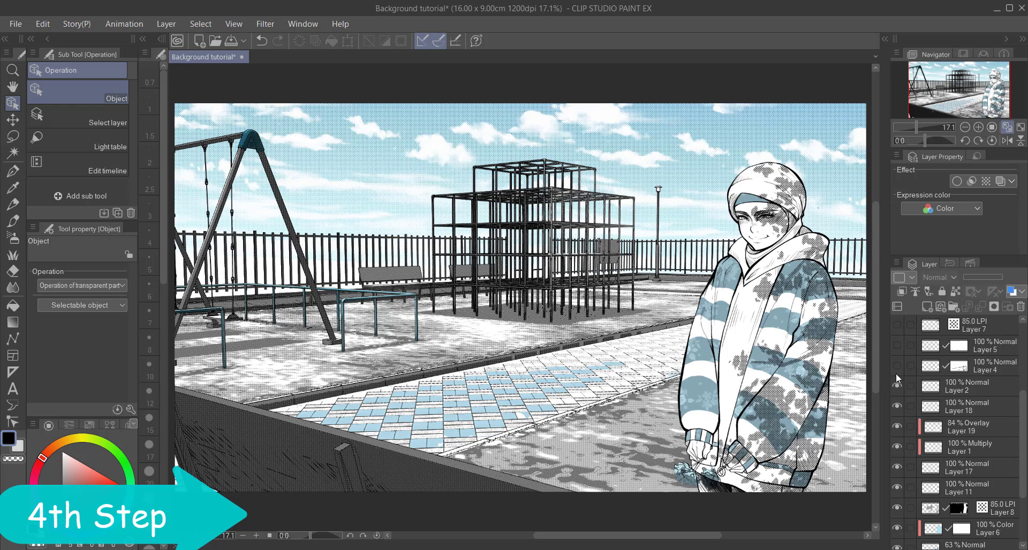
click(896, 345)
scroll(899, 394, up, 3)
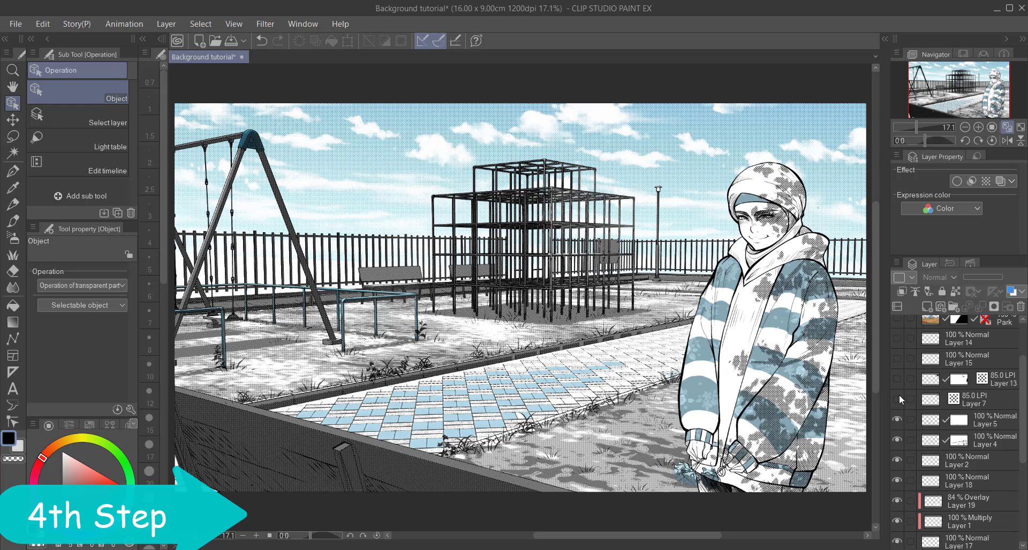
- Show Layer 7, Layer 13, Layer 15 and Layer 14 to add the tree and falling leaves
click(895, 398)
click(895, 377)
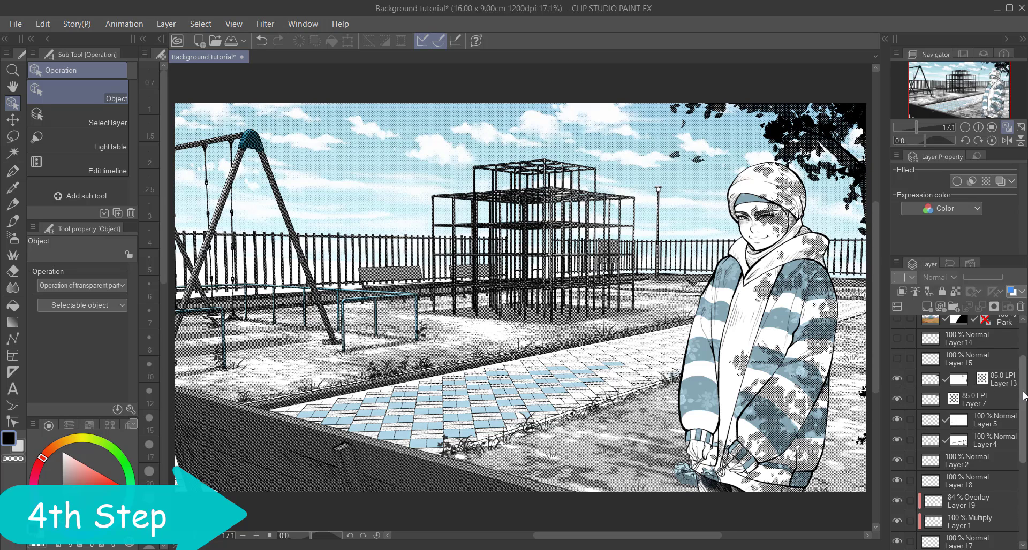
scroll(898, 422, up, 3)
click(896, 427)
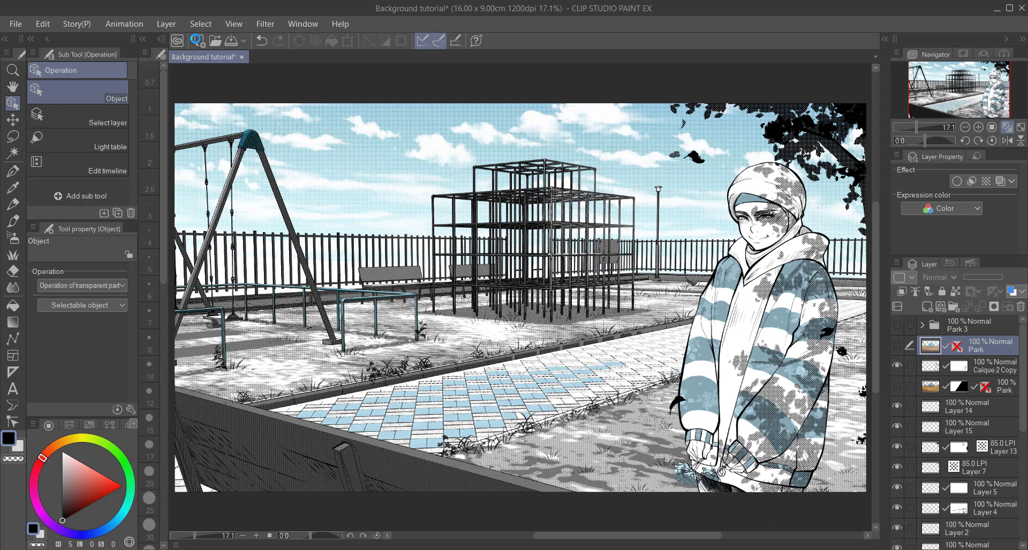
- Create a 1280 x 720 px illustration at 350 dpi and place the Interior of train-Ver.2 3D material on its canvas
click(200, 41)
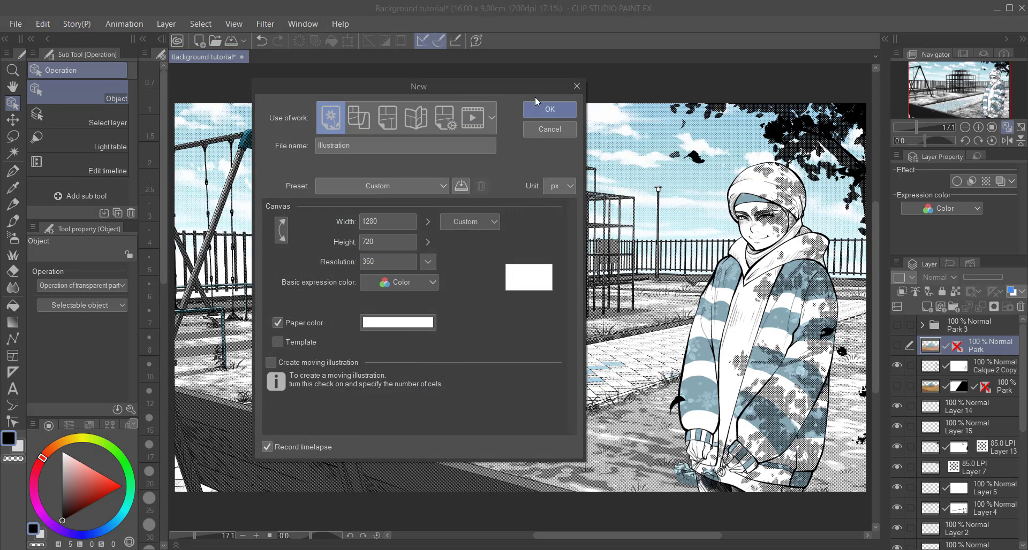
click(539, 110)
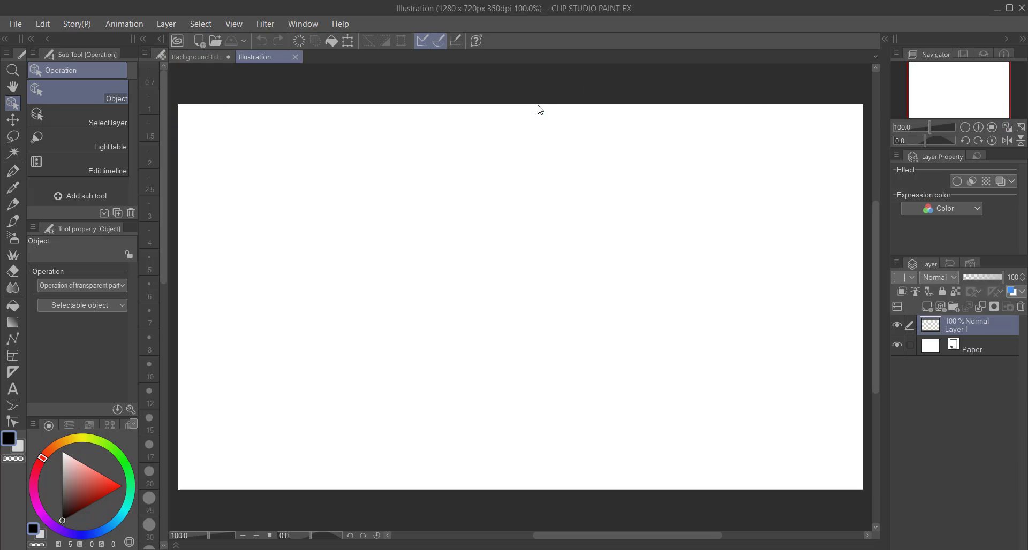
click(885, 38)
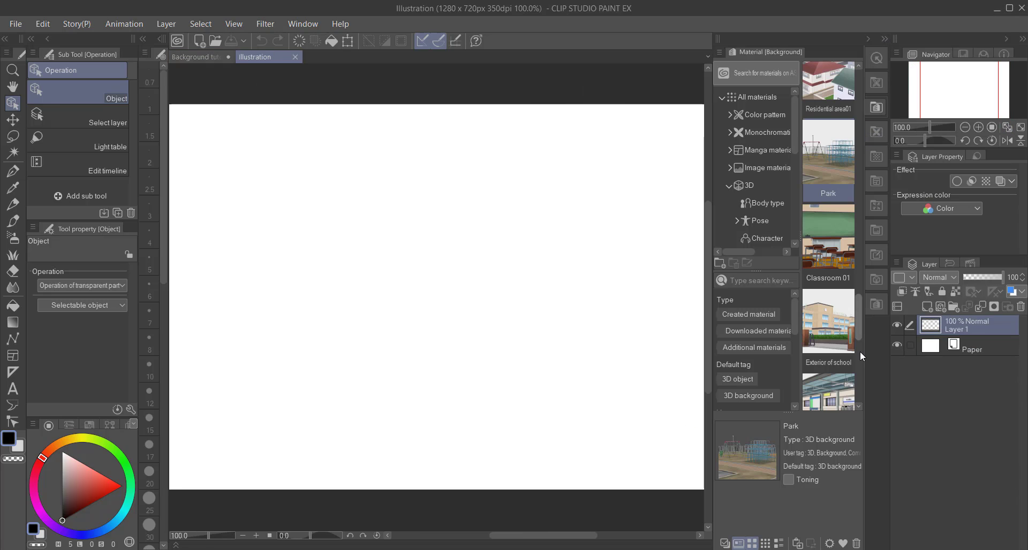
drag(862, 326, 518, 267)
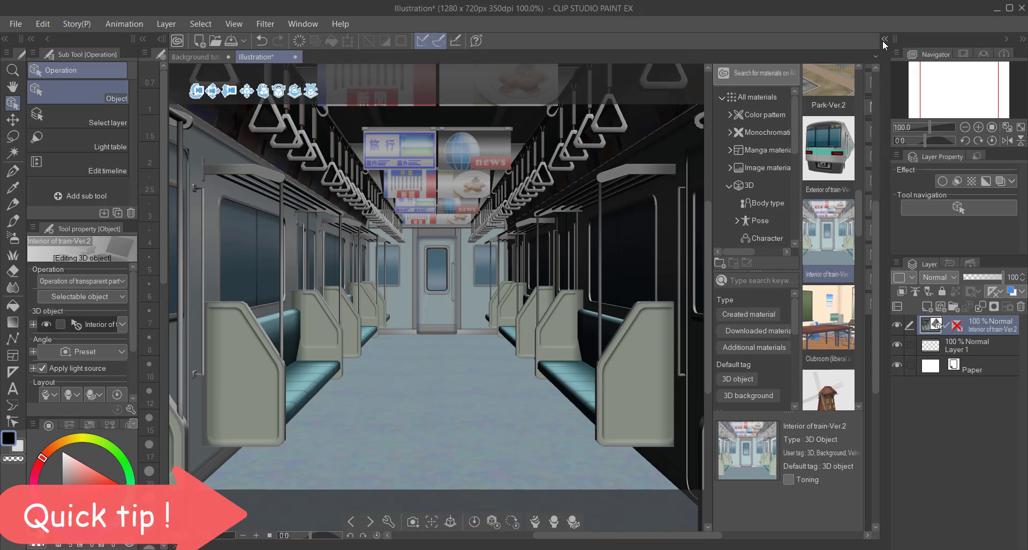
click(882, 41)
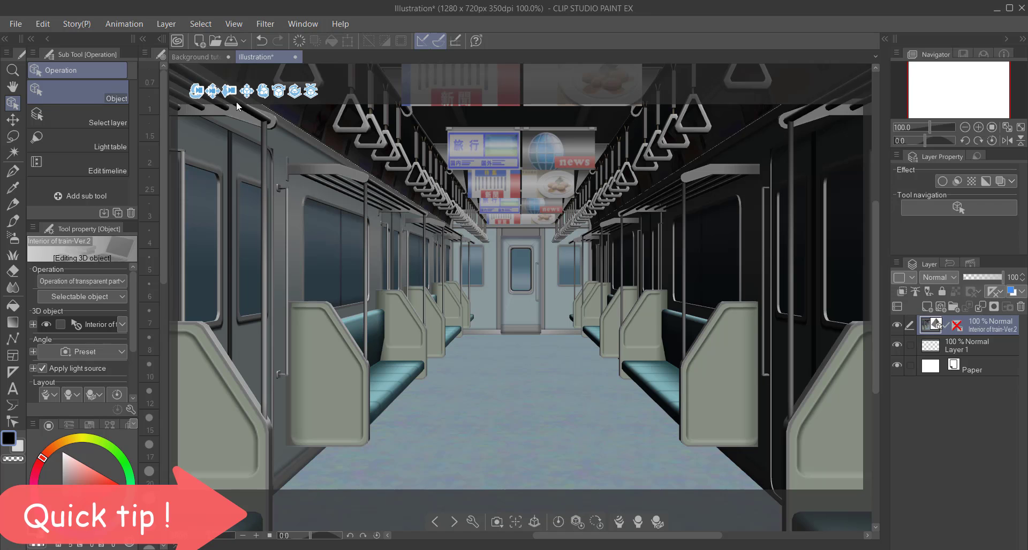
- Move the train interior slightly down in the view and rotate the camera to see the carriage from an angle
drag(246, 92, 249, 119)
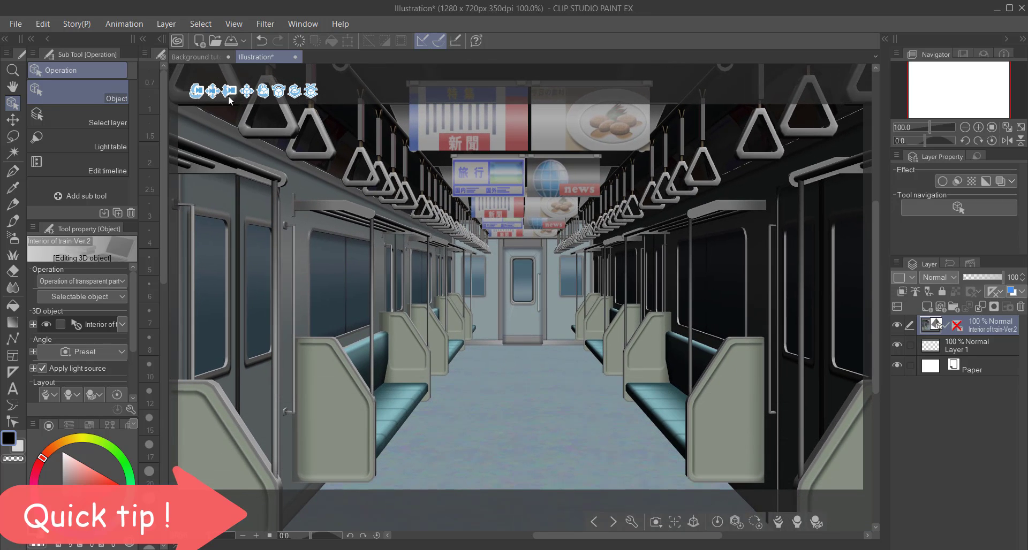
drag(196, 92, 213, 93)
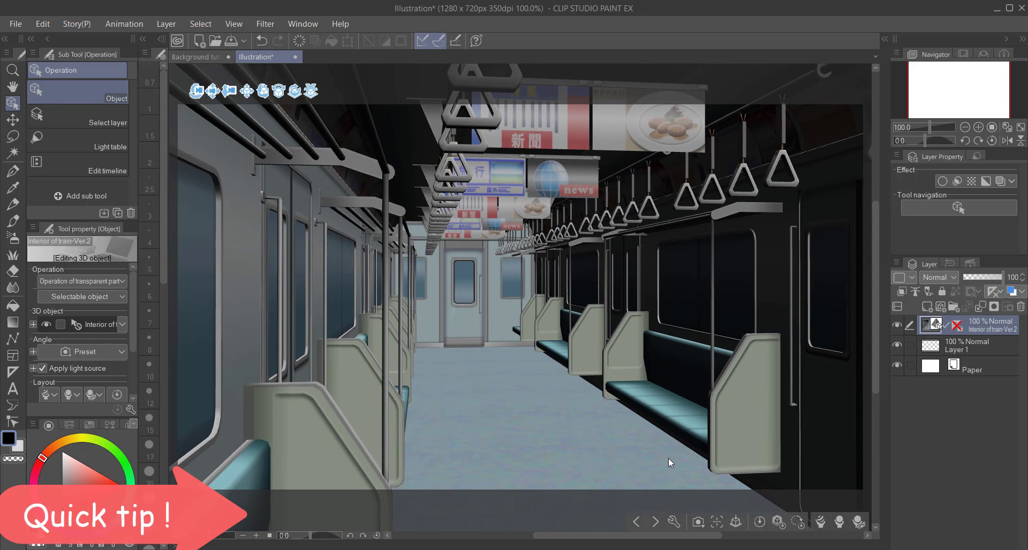
- In the train model's rendering settings, turn off Use texture, Apply light source and Backface culling
click(673, 522)
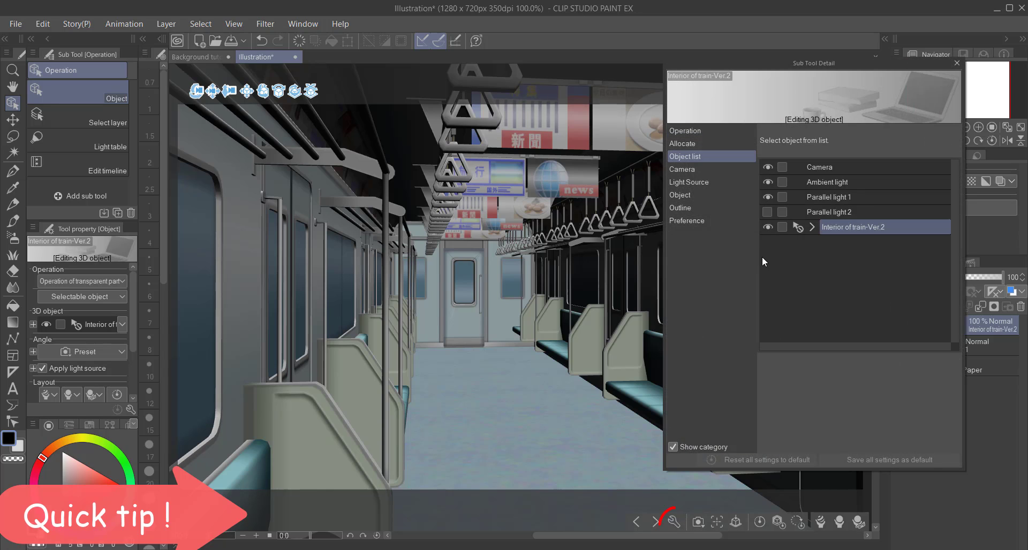
click(711, 220)
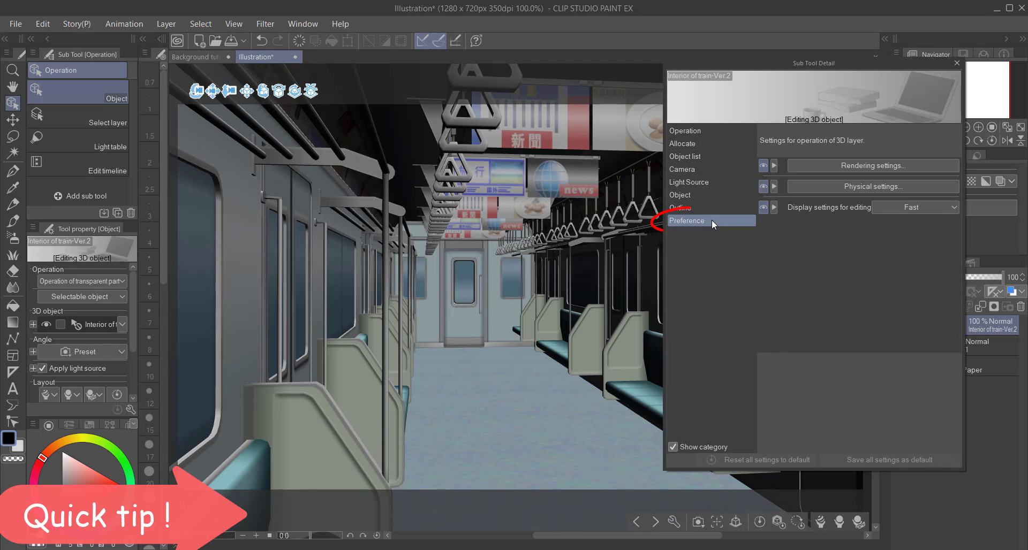
click(840, 170)
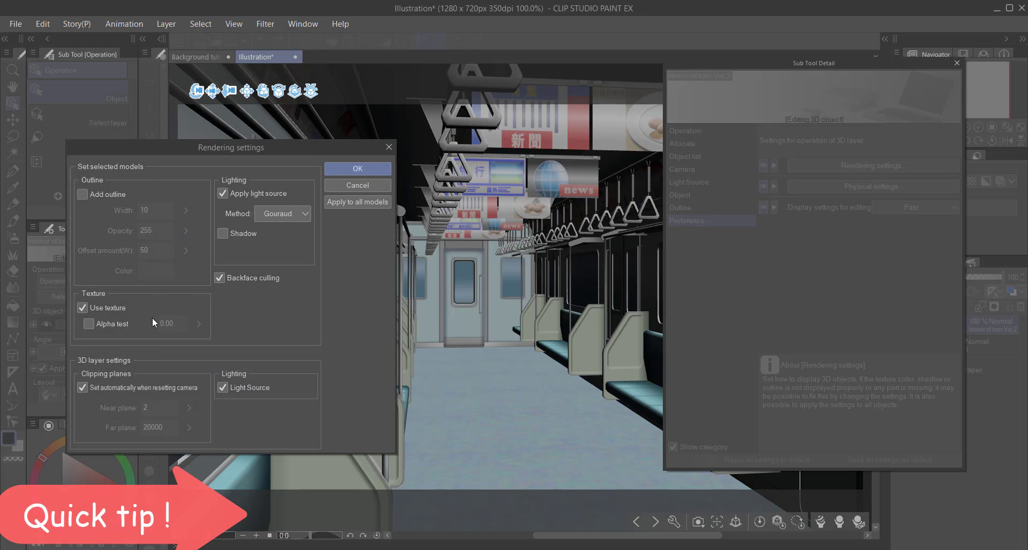
click(82, 307)
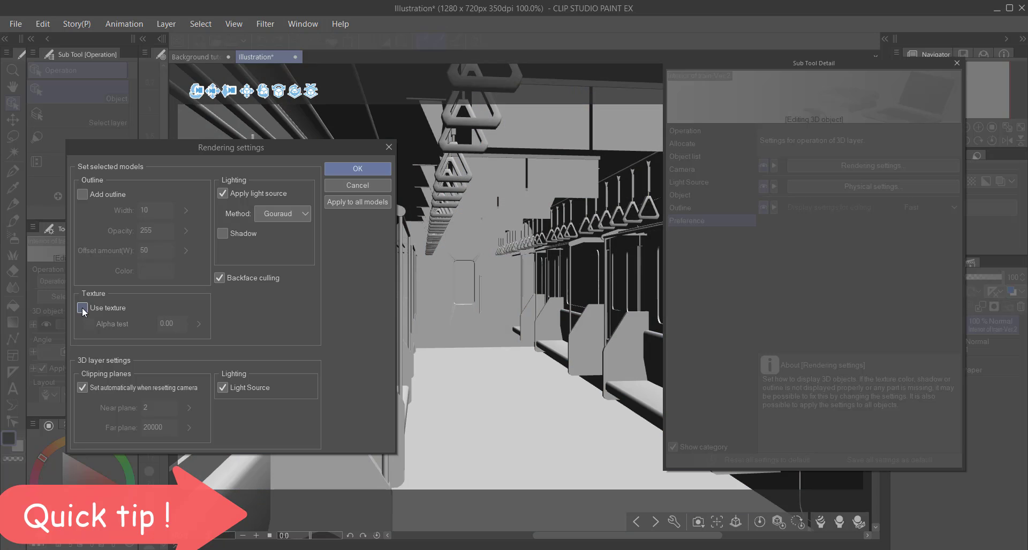
click(224, 195)
click(219, 278)
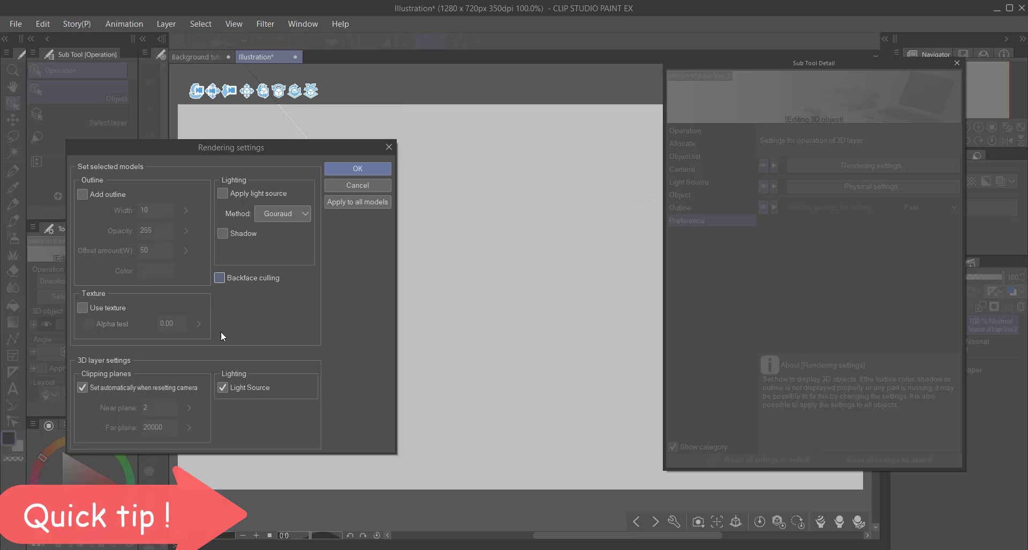
- Add an outline of width 26, enable the light source with Phong and Shadow plus Backface culling, and apply these settings to all models
click(83, 195)
click(186, 210)
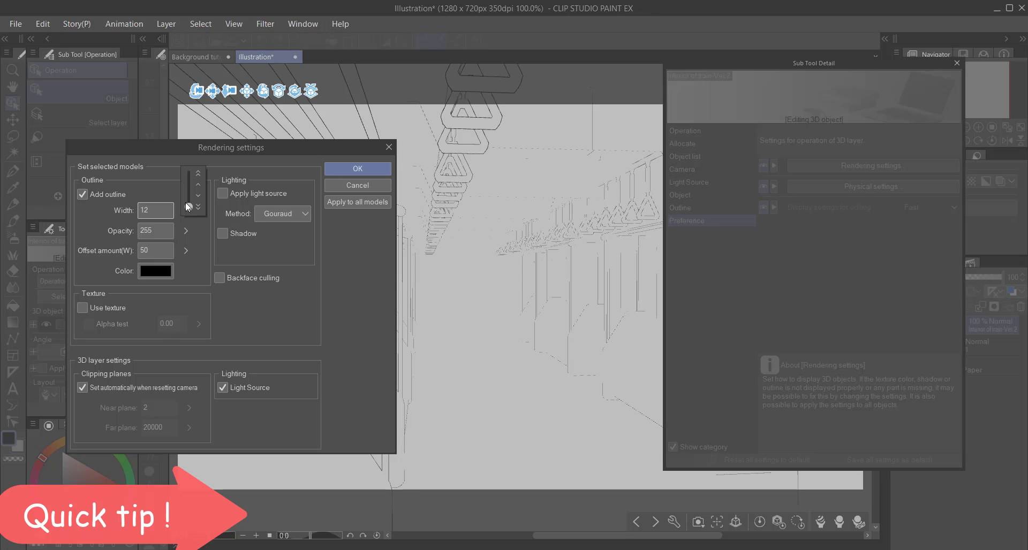
drag(186, 204, 185, 201)
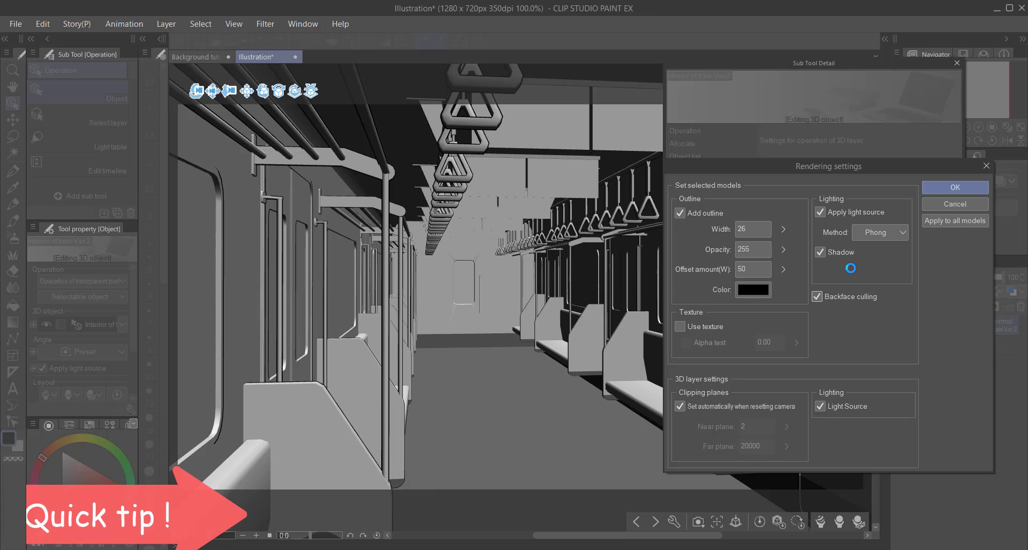
click(955, 220)
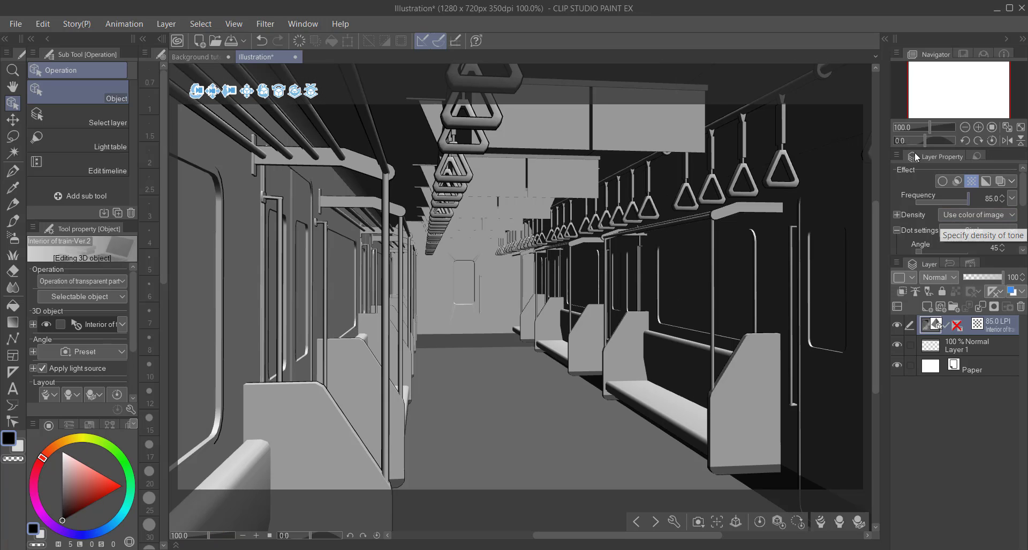
- Switch back to the Background tutorial document
click(193, 57)
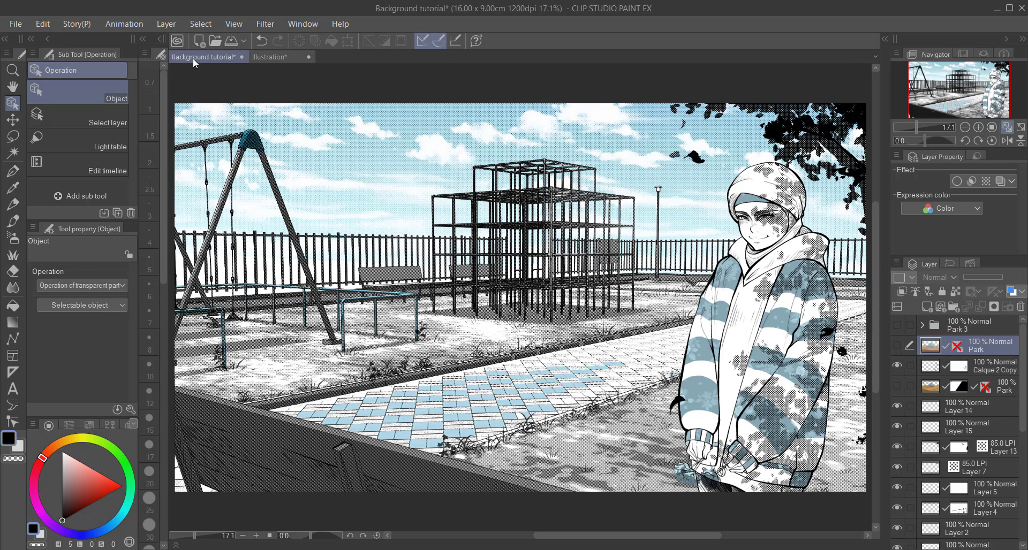